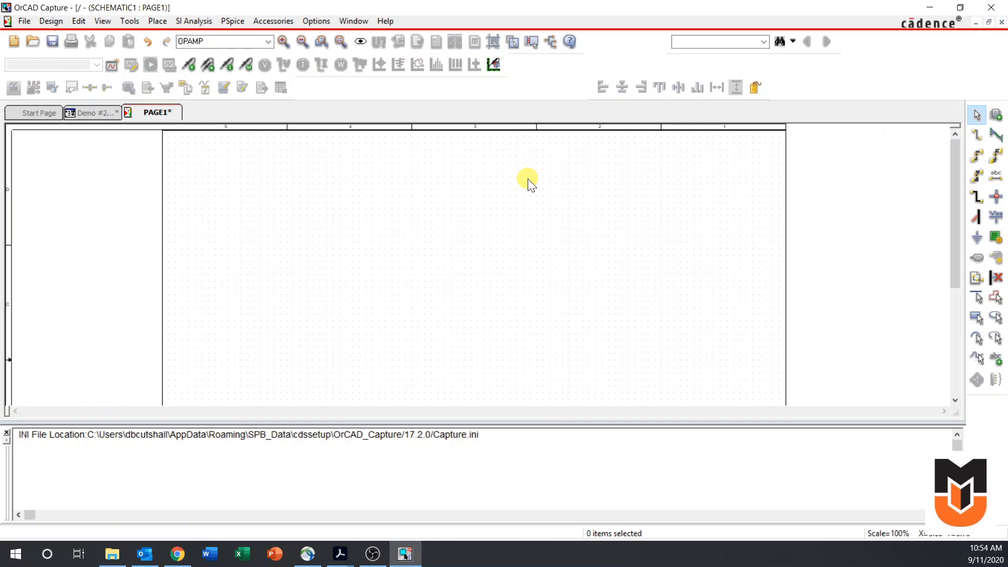
Place one OPAMP from the ANALOG library near the middle of the page and mirror it vertically
click(994, 122)
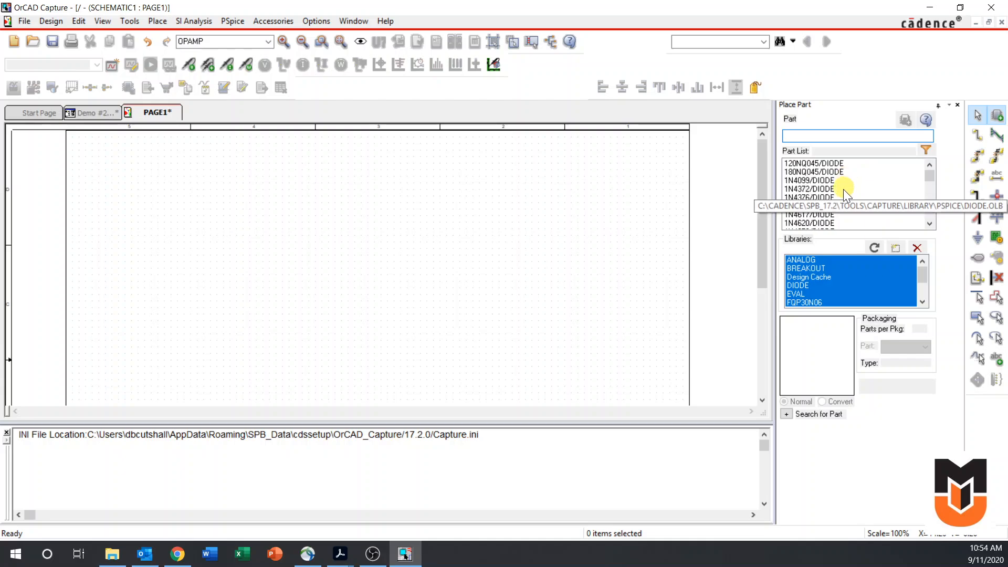
click(837, 255)
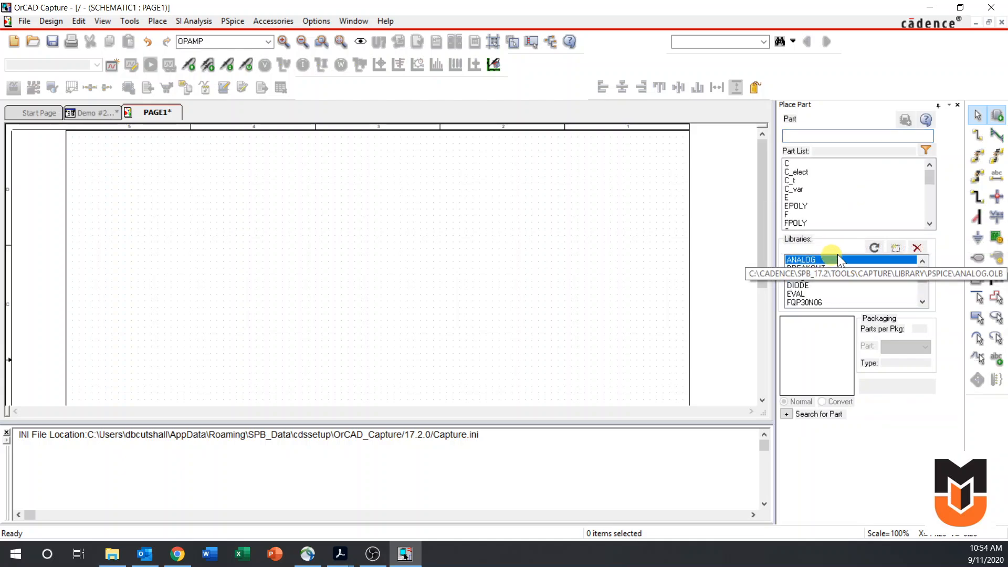
click(809, 136)
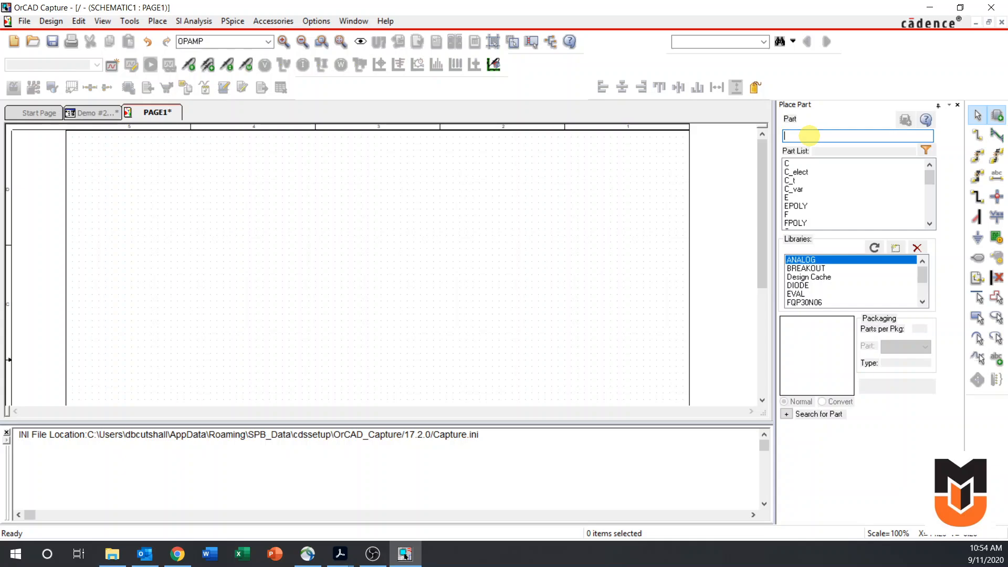
text(opamp)
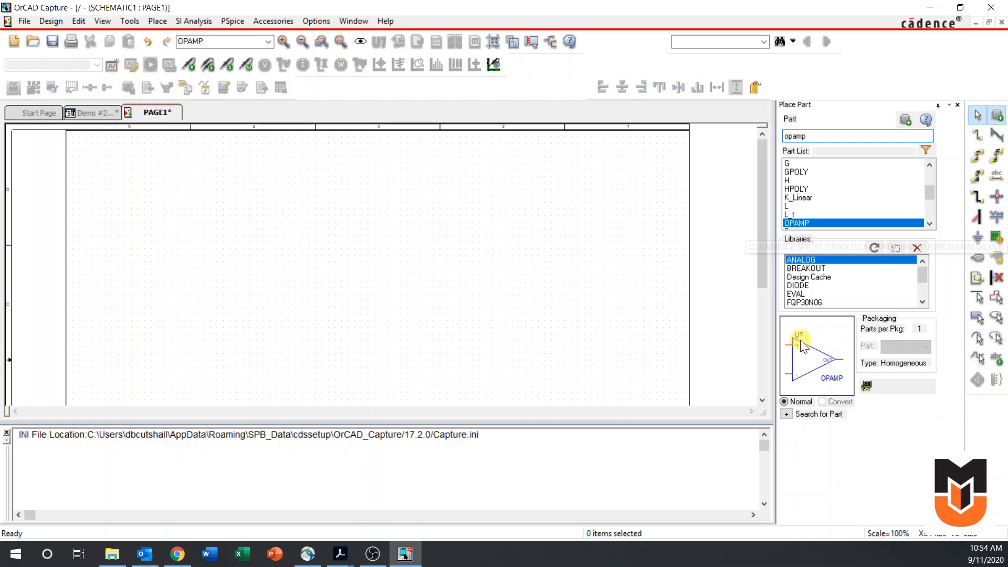
double_click(803, 225)
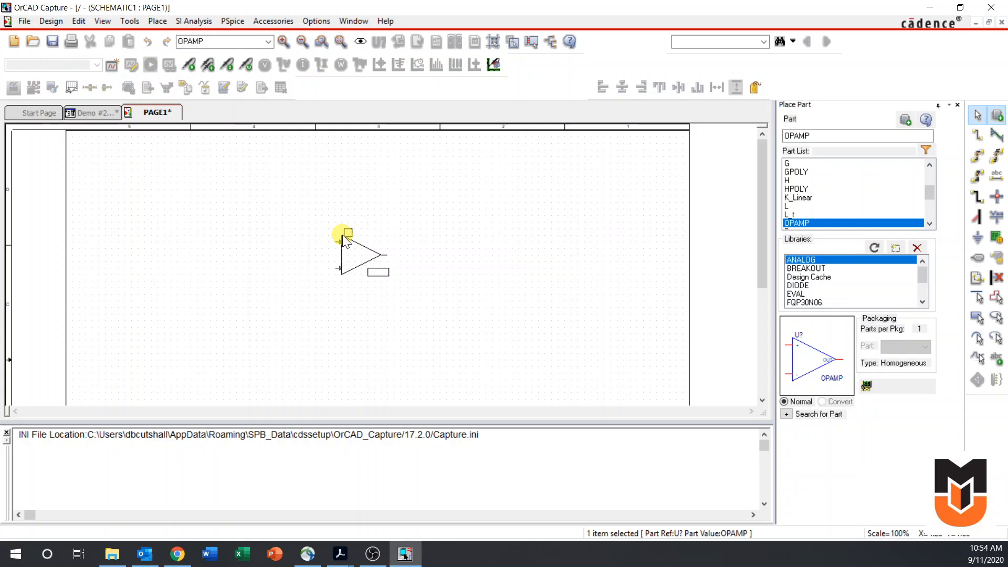
click(342, 234)
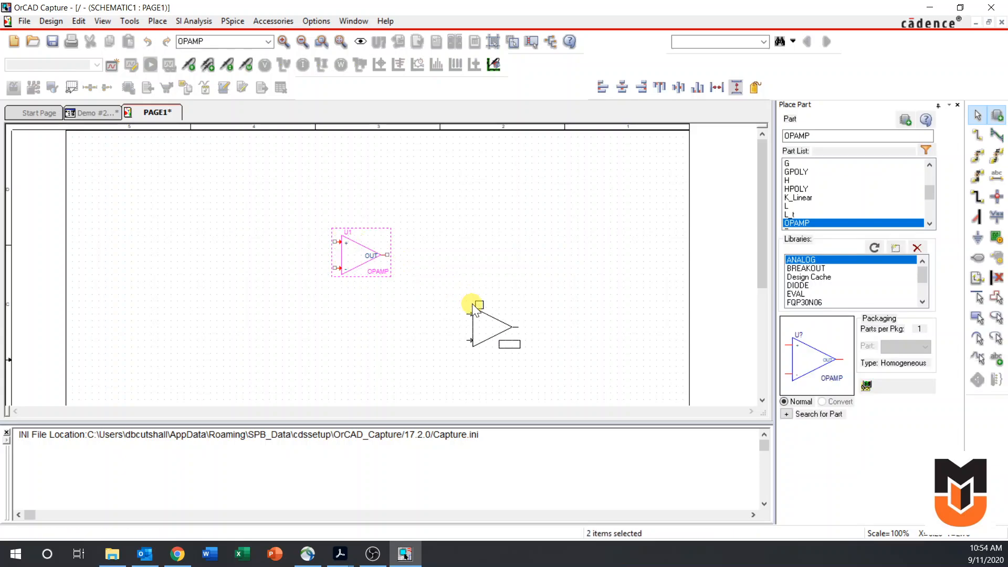
key(Escape)
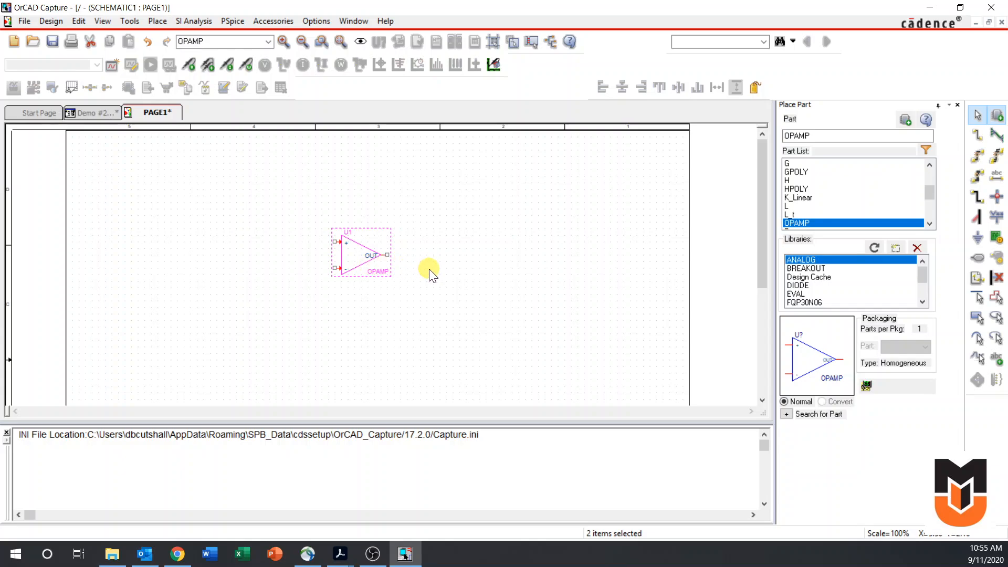
key(v)
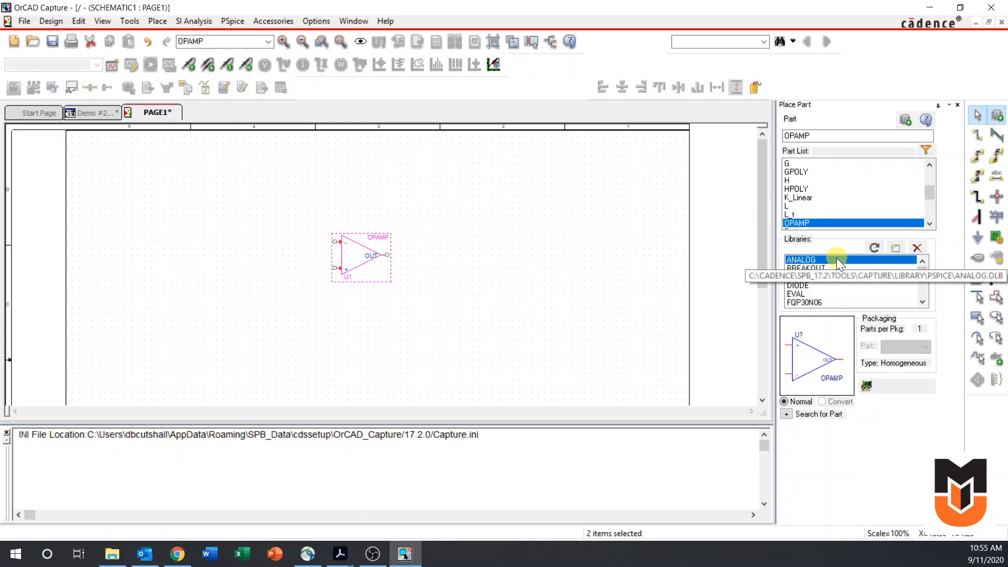
Place one uA741 op amp from the EVAL library above and to the right of the OPAMP
click(802, 294)
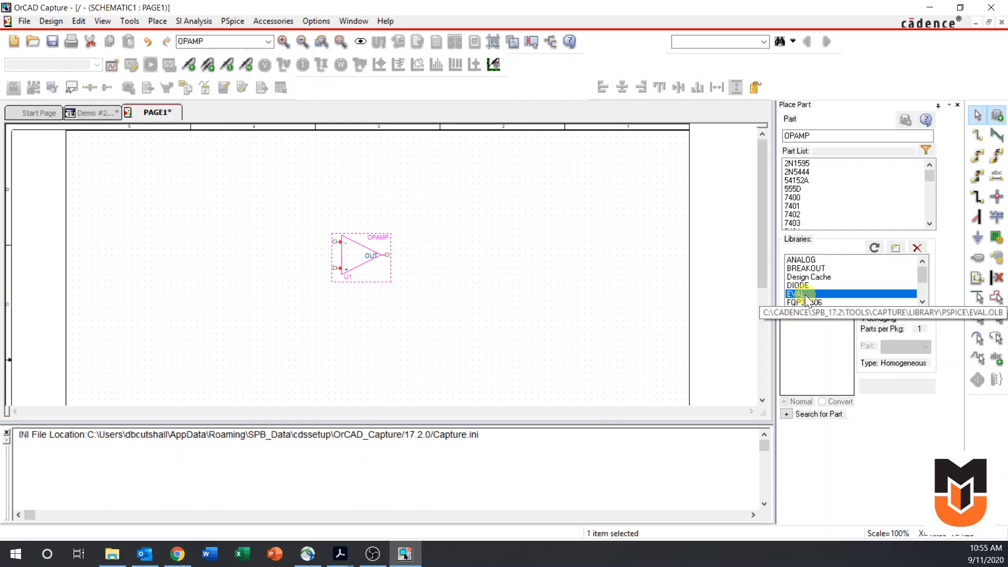
double_click(823, 136)
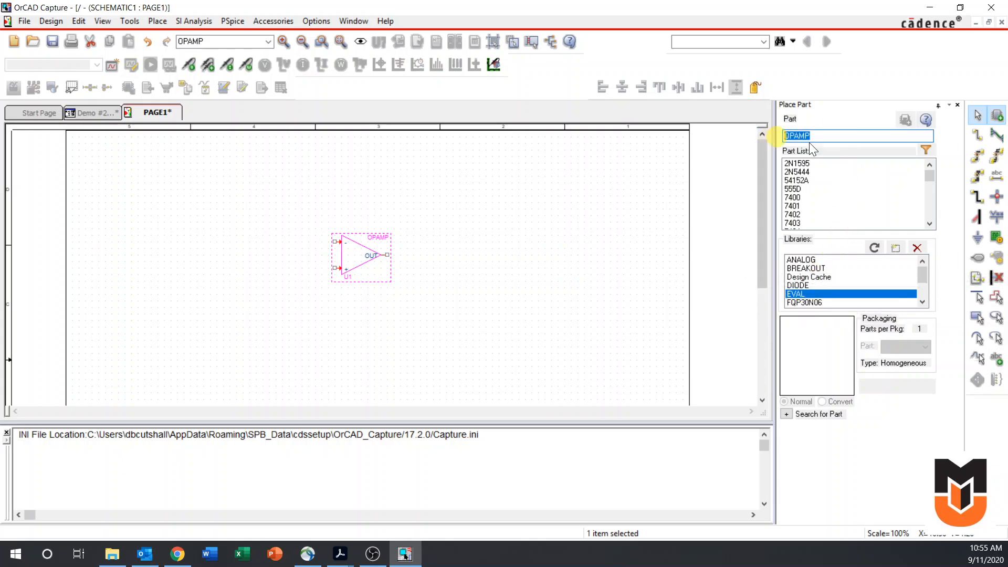
text(ua)
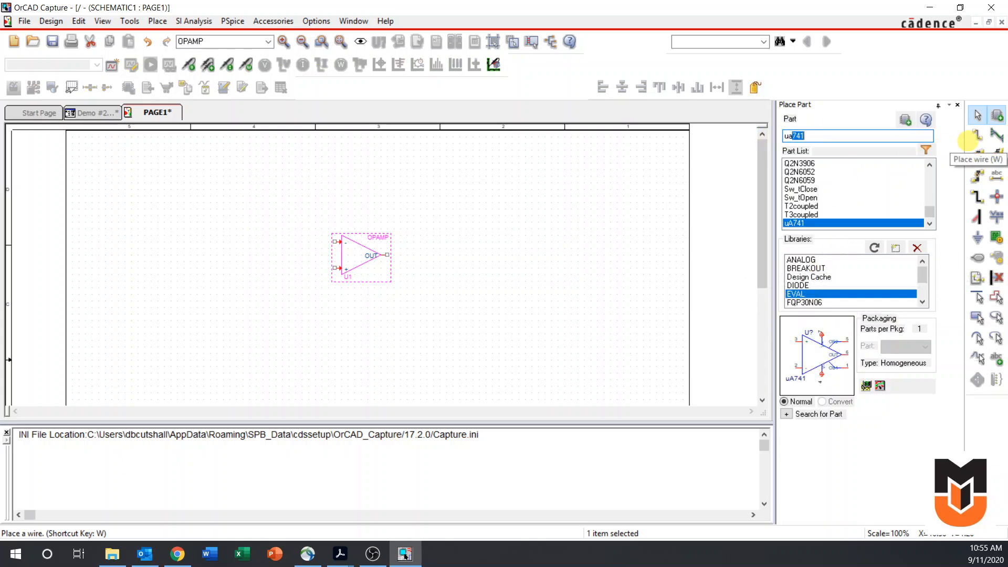
text(741)
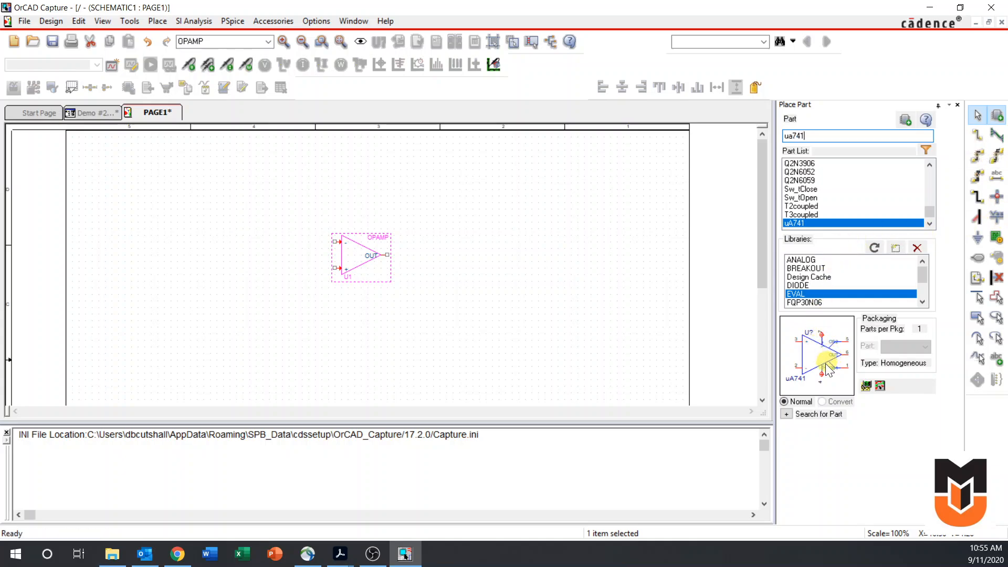
double_click(799, 226)
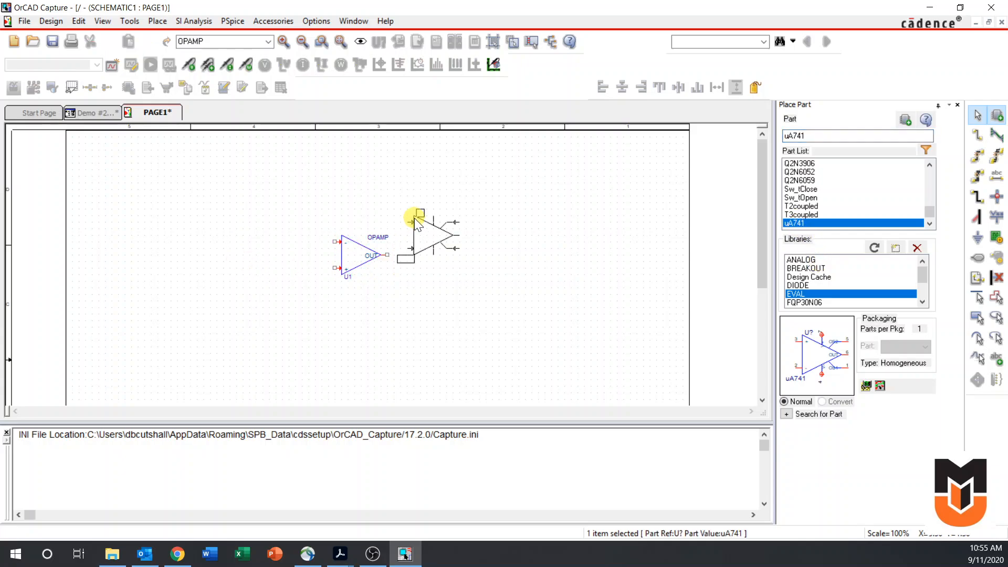
click(480, 283)
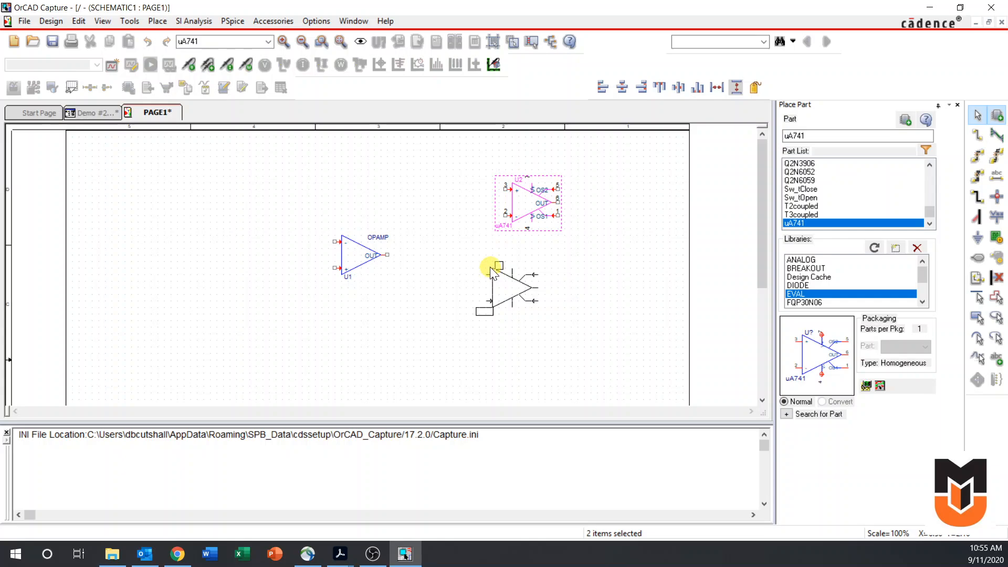
key(Escape)
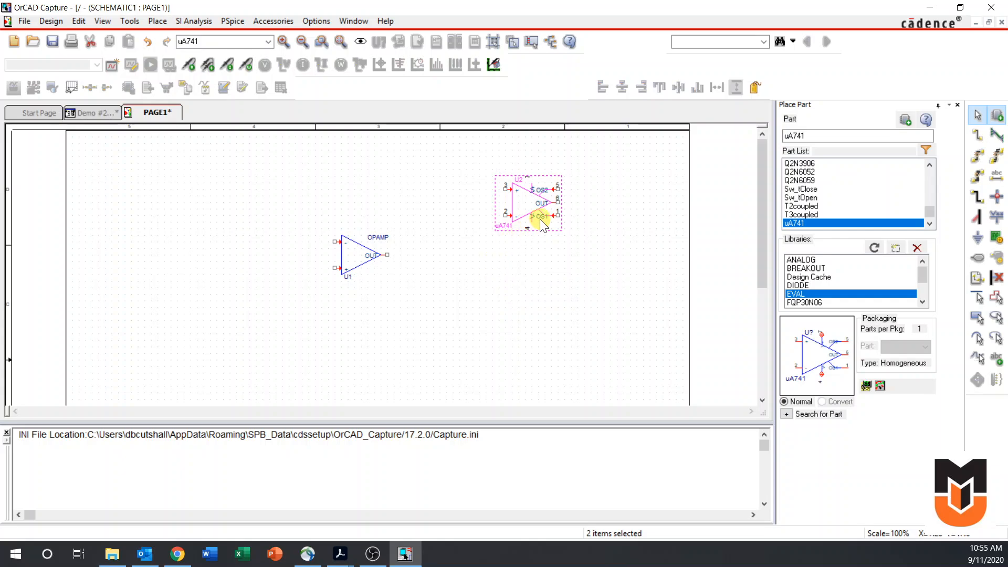
Inspect the uA741's pins up close, and delete the part from the schematic
key(i)
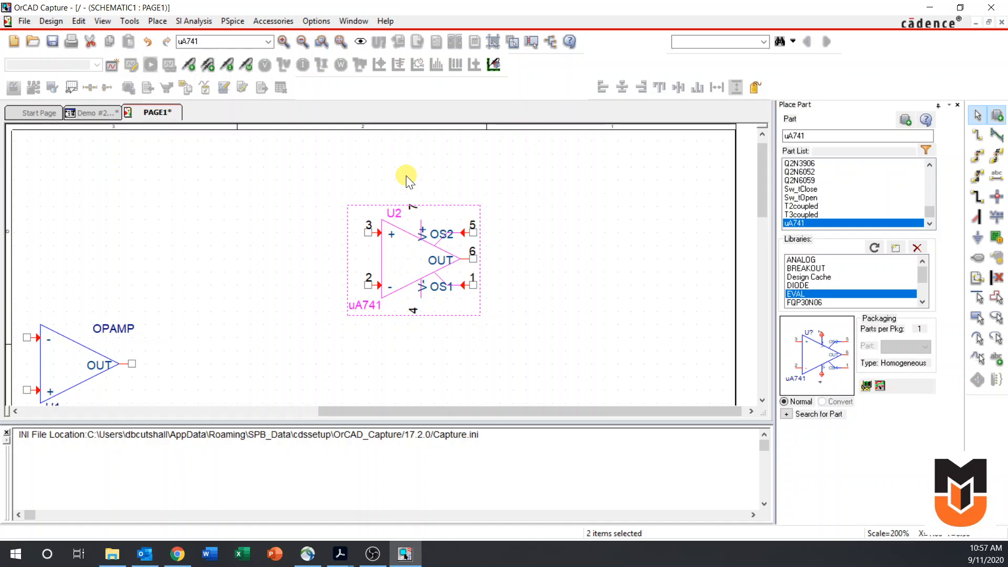
key(o)
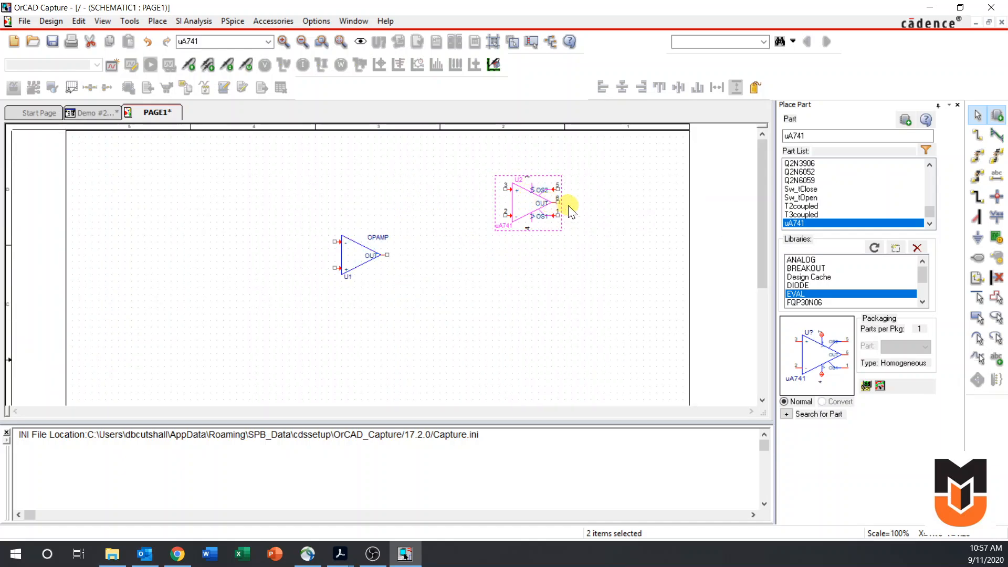
key(Delete)
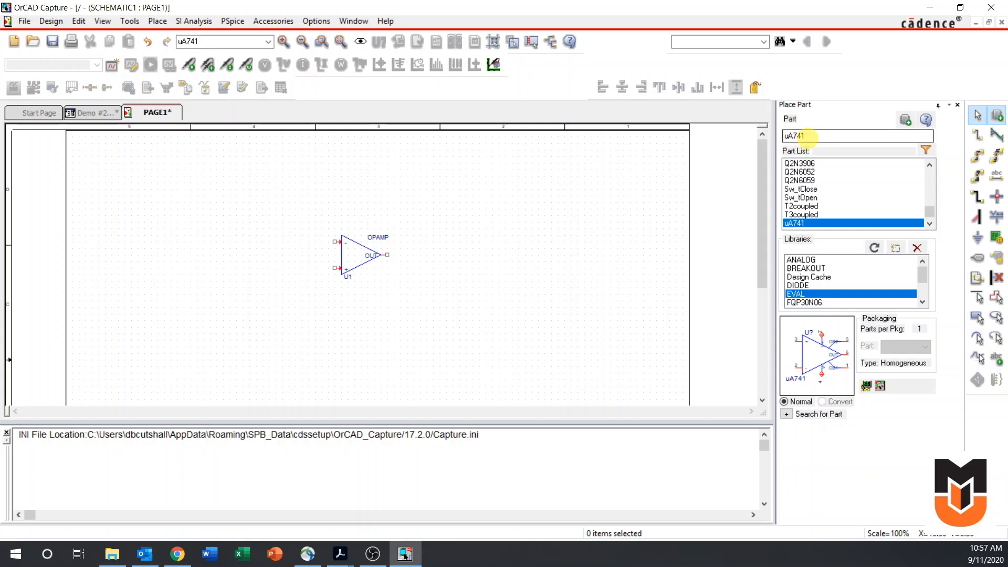
Place two R resistors from the ANALOG library: one beside the OPAMP's inverting input and one above the OPAMP
double_click(808, 137)
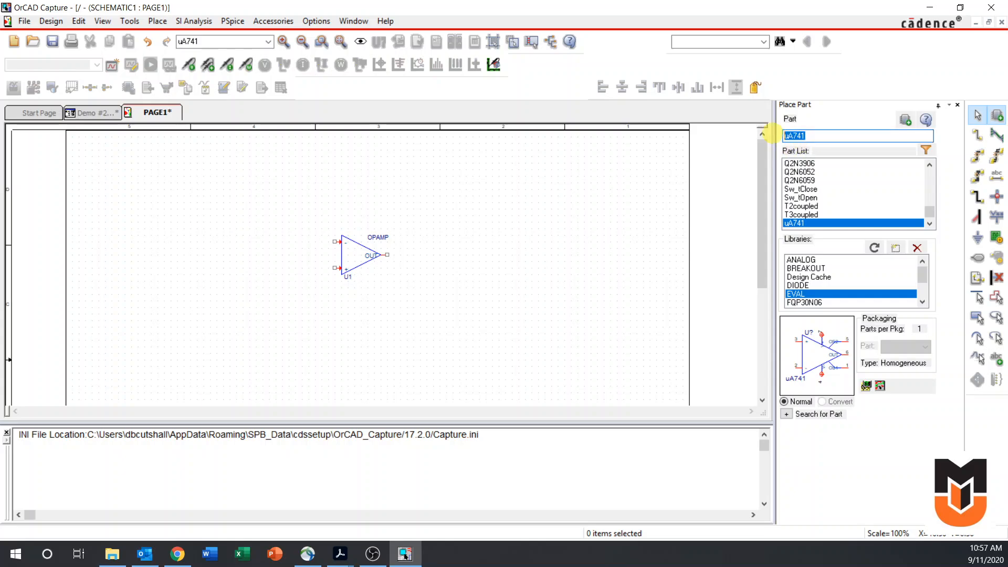
click(810, 264)
shift+click(812, 298)
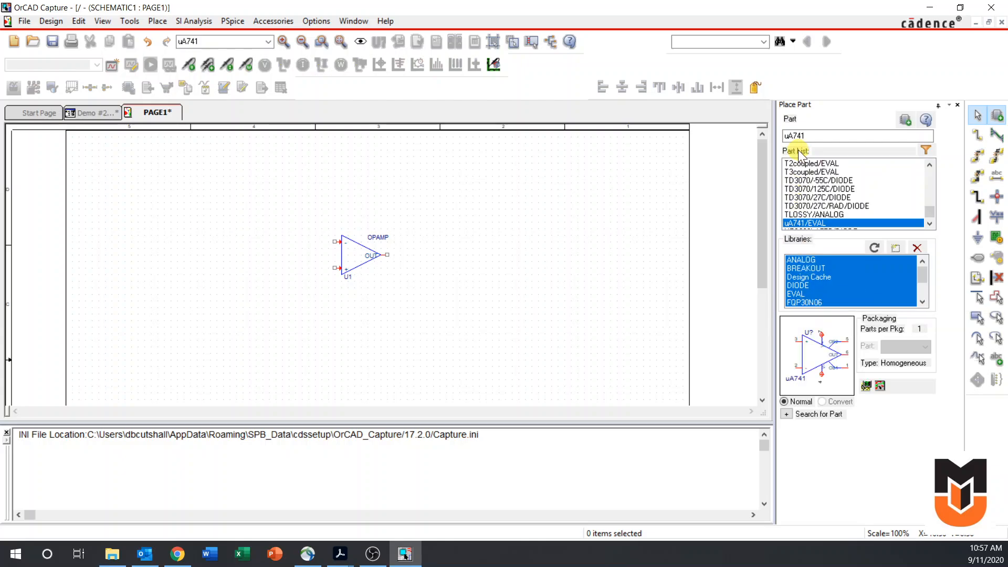
double_click(823, 137)
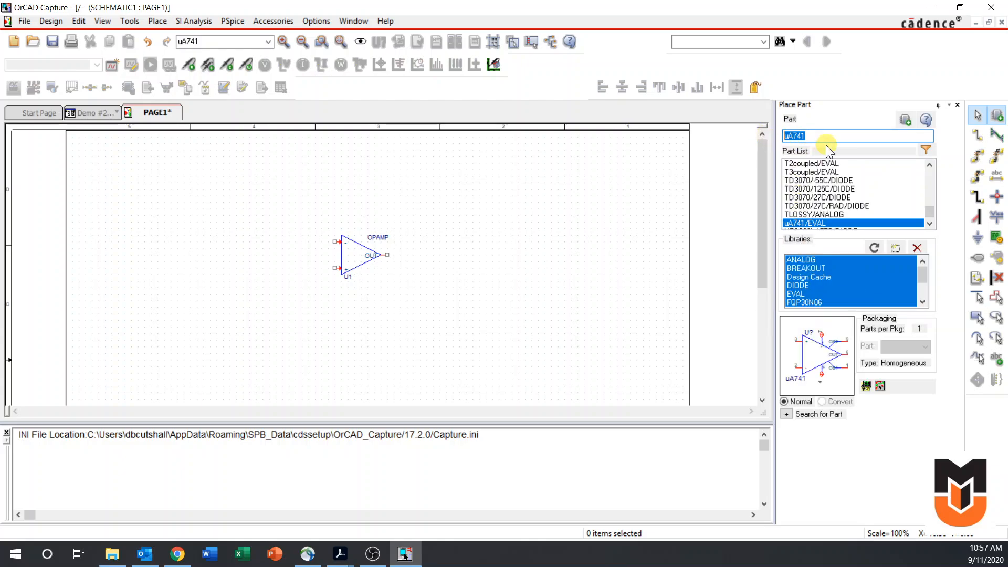
text(r)
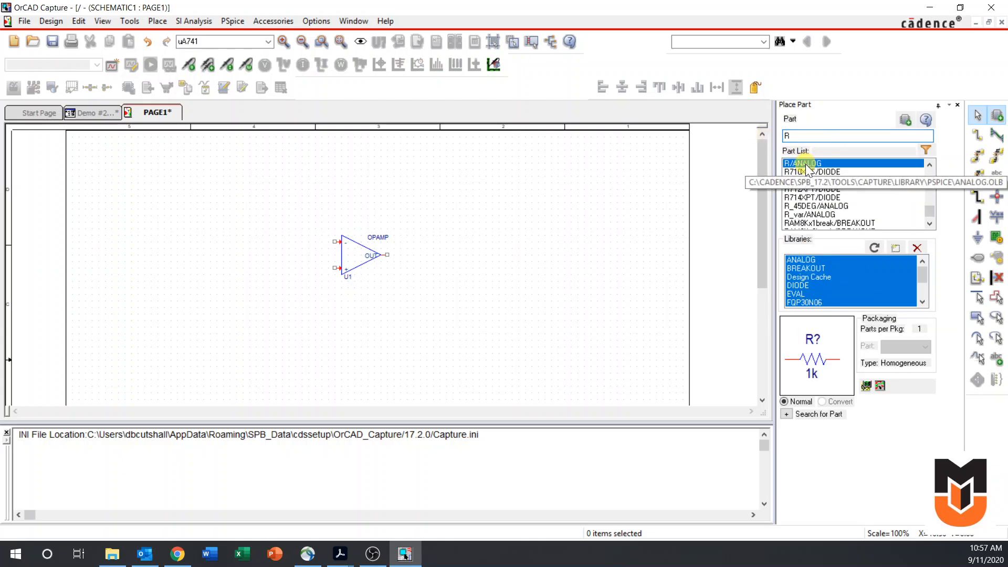
double_click(806, 164)
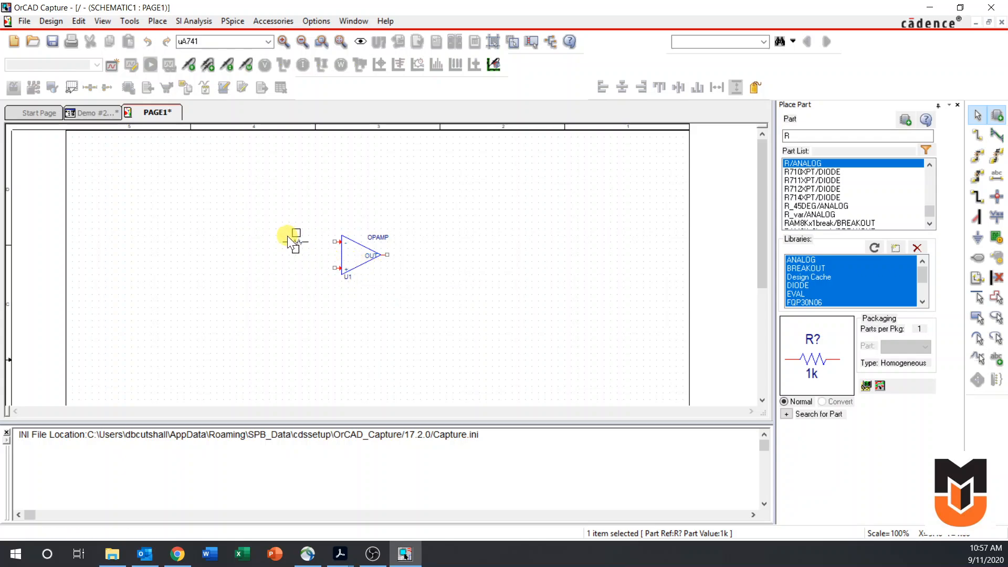
key(Escape)
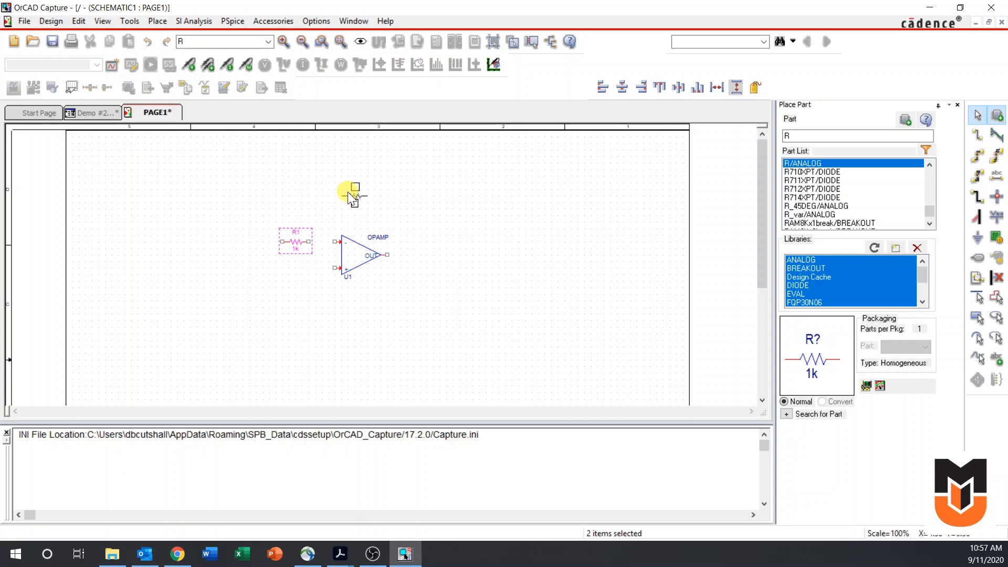
click(352, 196)
key(Escape)
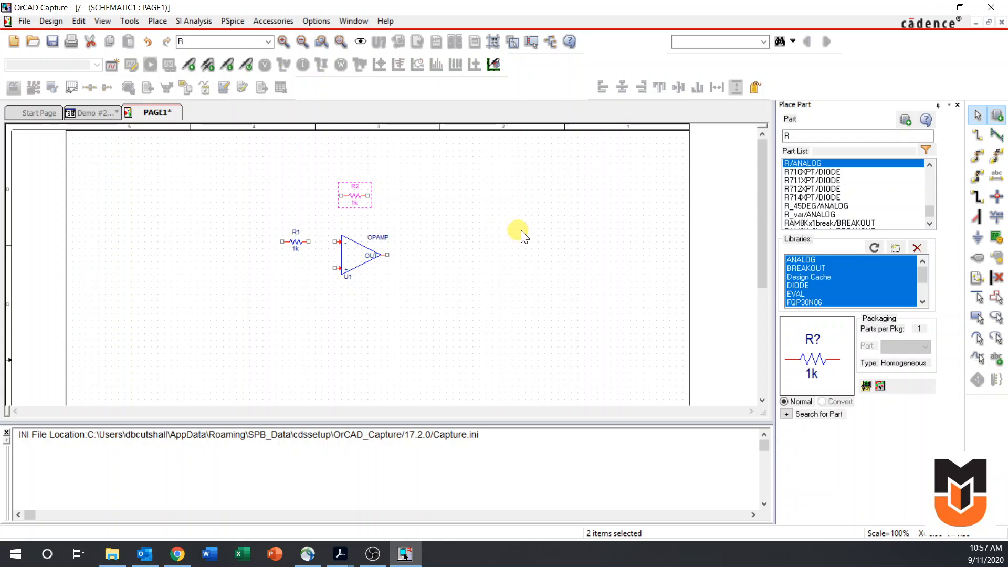
Place one VDC source from the SOURCE library, standing vertically below resistor R1
click(790, 136)
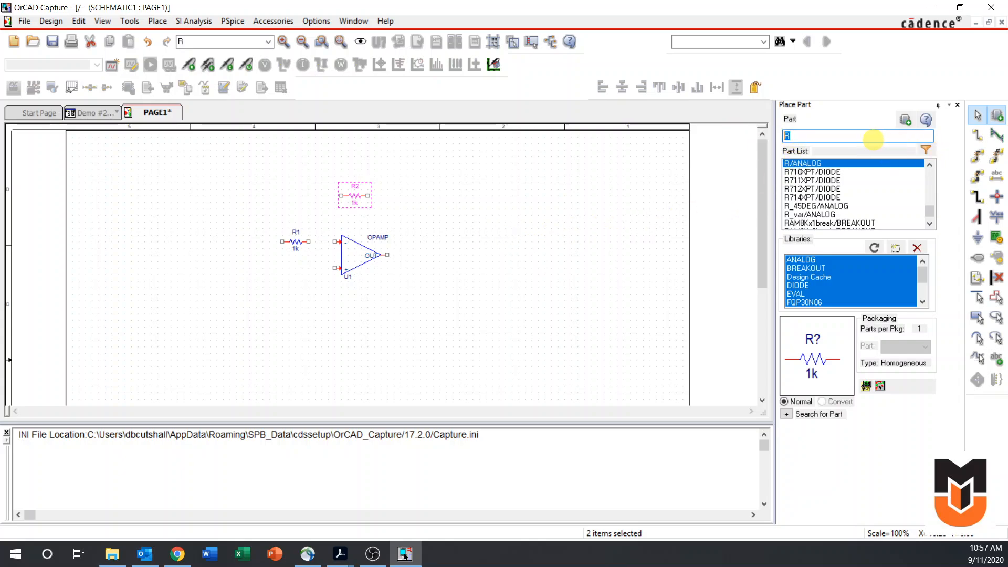
text(ve)
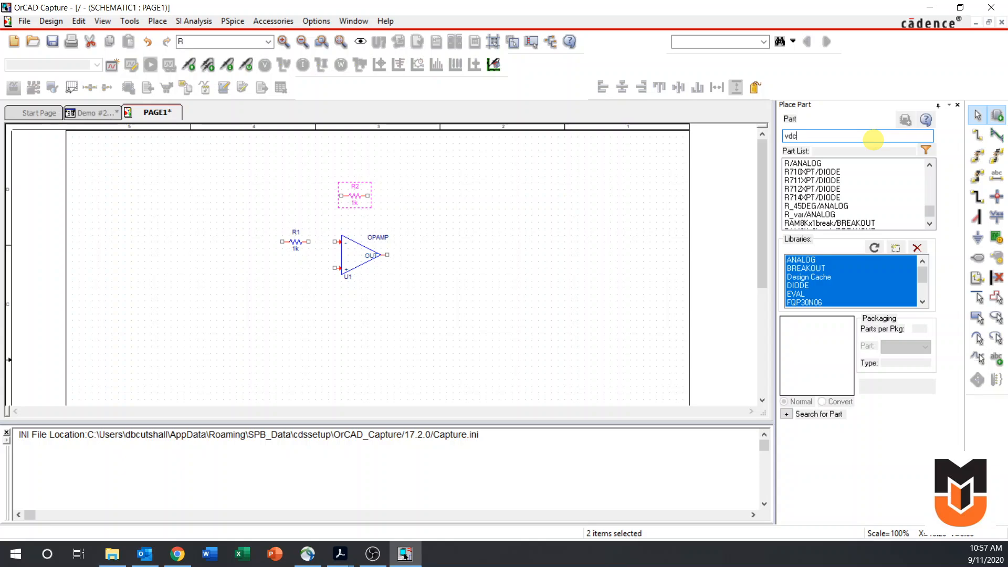
key(Return)
click(637, 254)
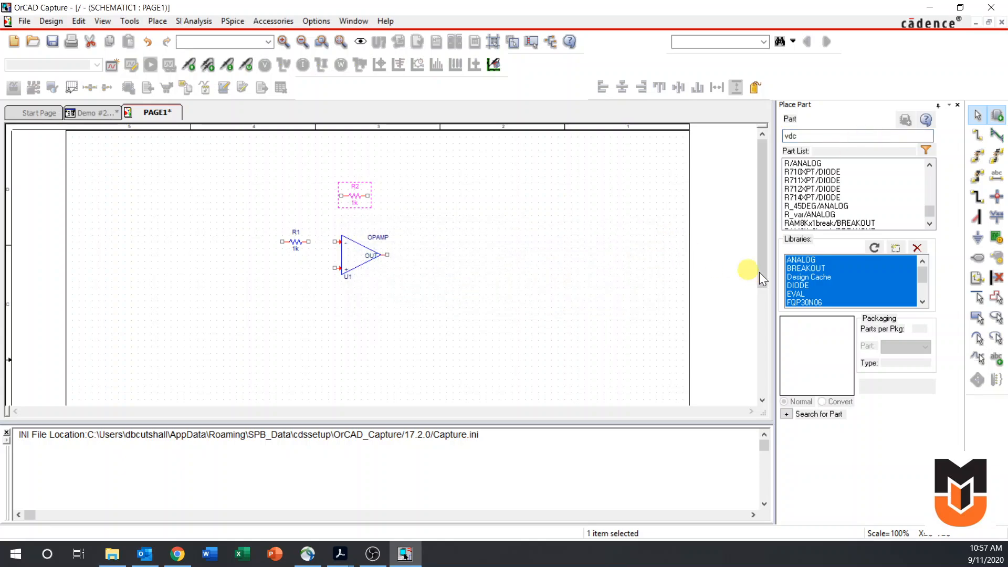
scroll(814, 284, down, 2)
click(818, 285)
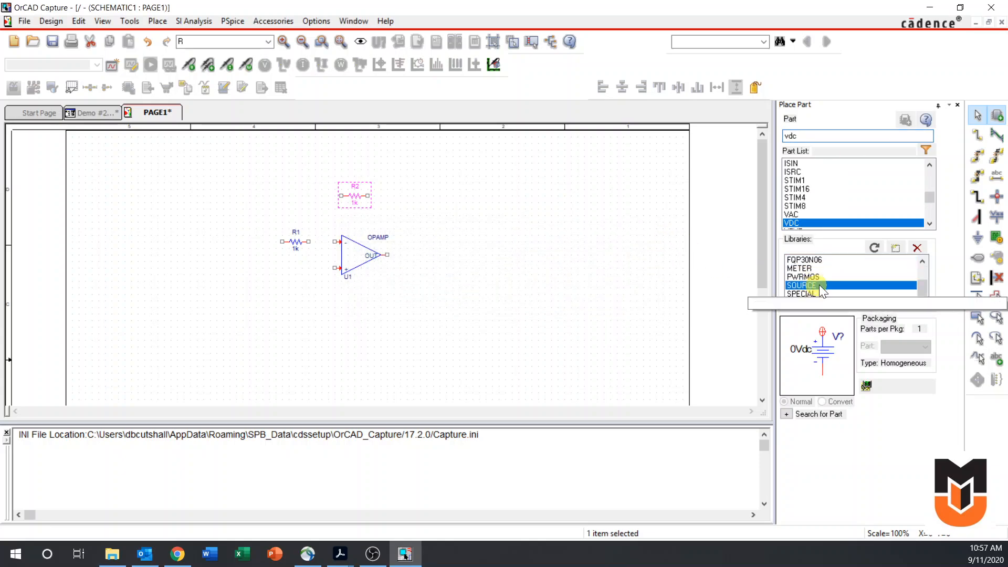
double_click(793, 223)
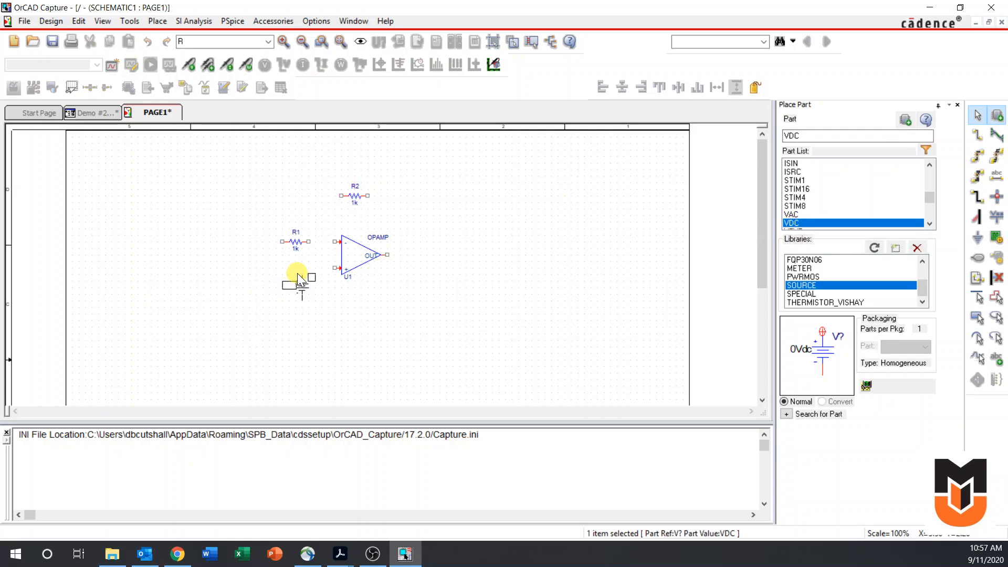
key(r)
key(r)
click(285, 267)
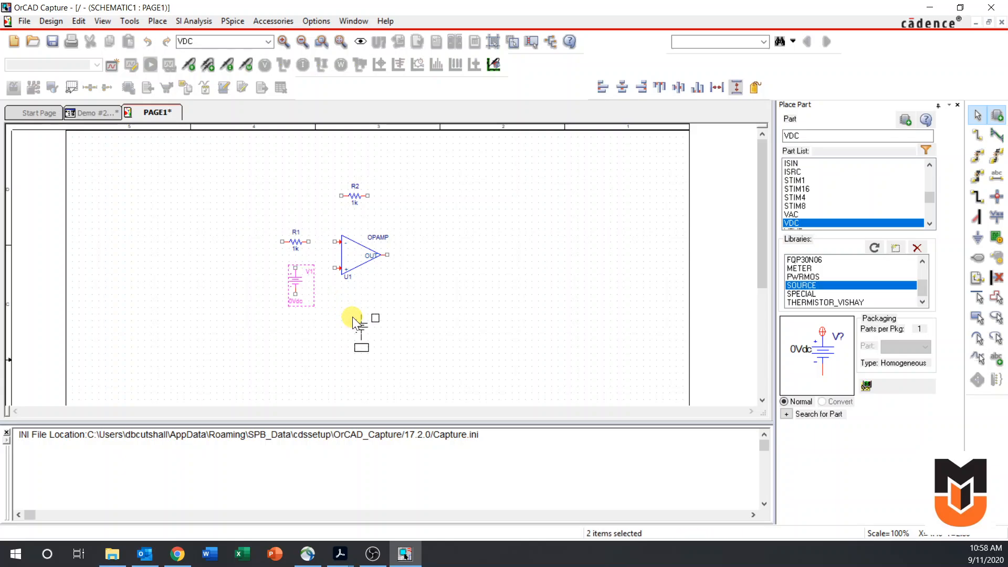
key(Escape)
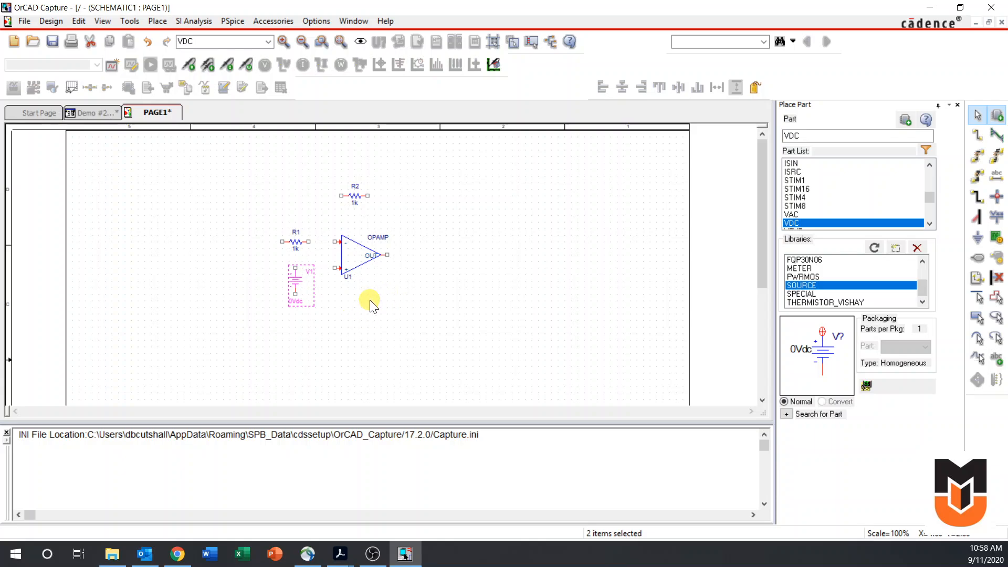
Wire the right end of resistor R1 to the OPAMP's inverting input
key(w)
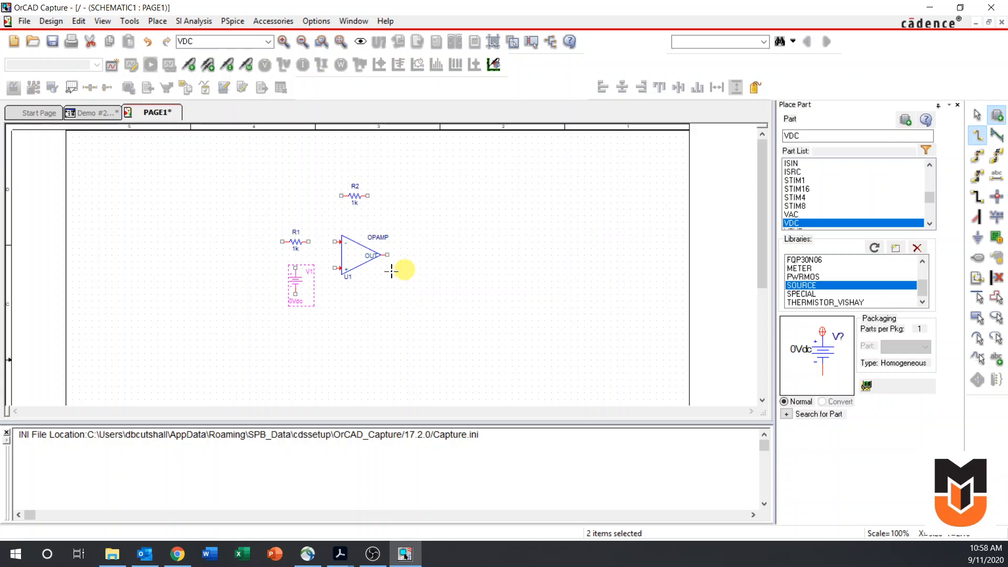
click(310, 241)
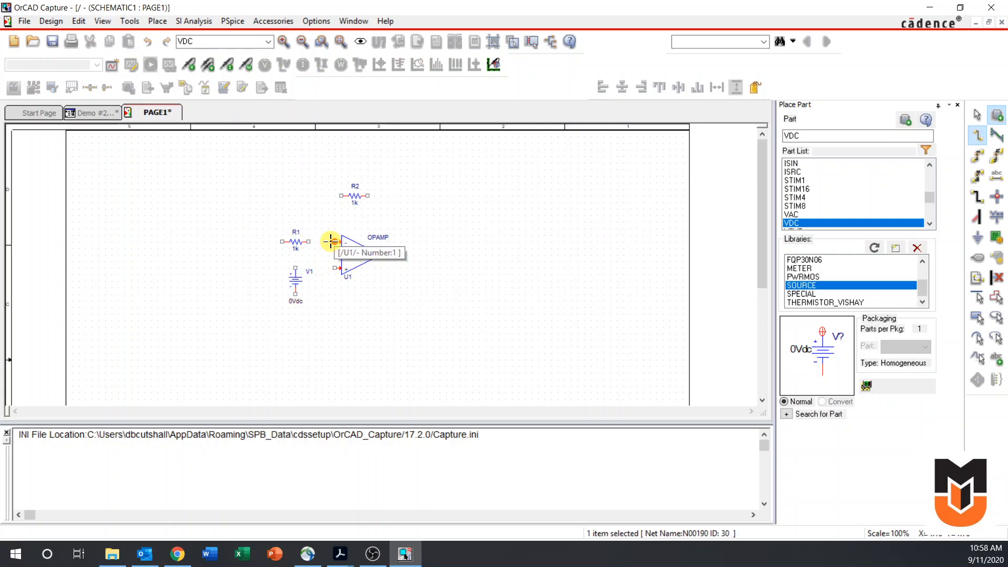
click(331, 242)
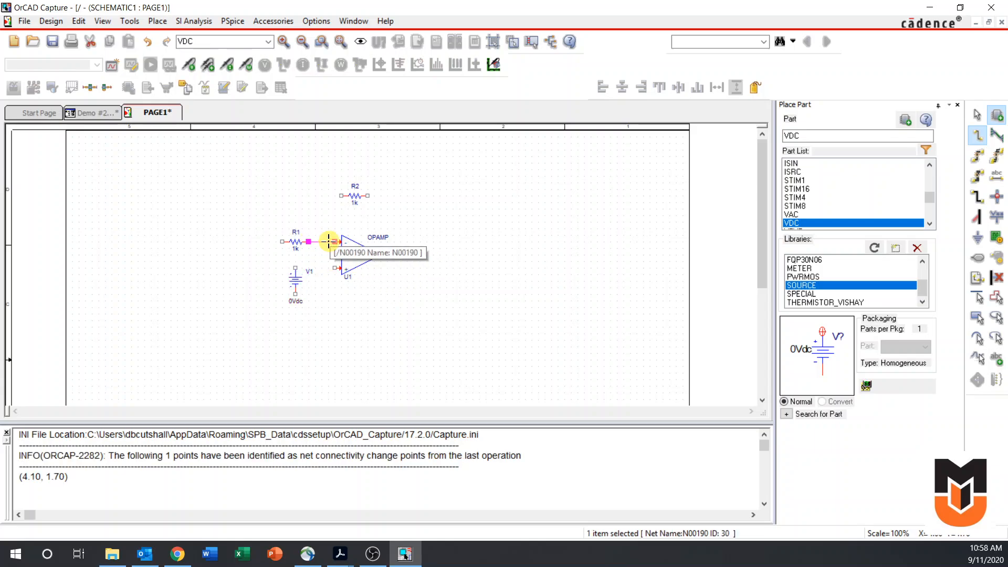
Wire the OPAMP's non-inverting input to V1's positive terminal, and R2's left end to the wire between R1 and the inverting input
click(335, 267)
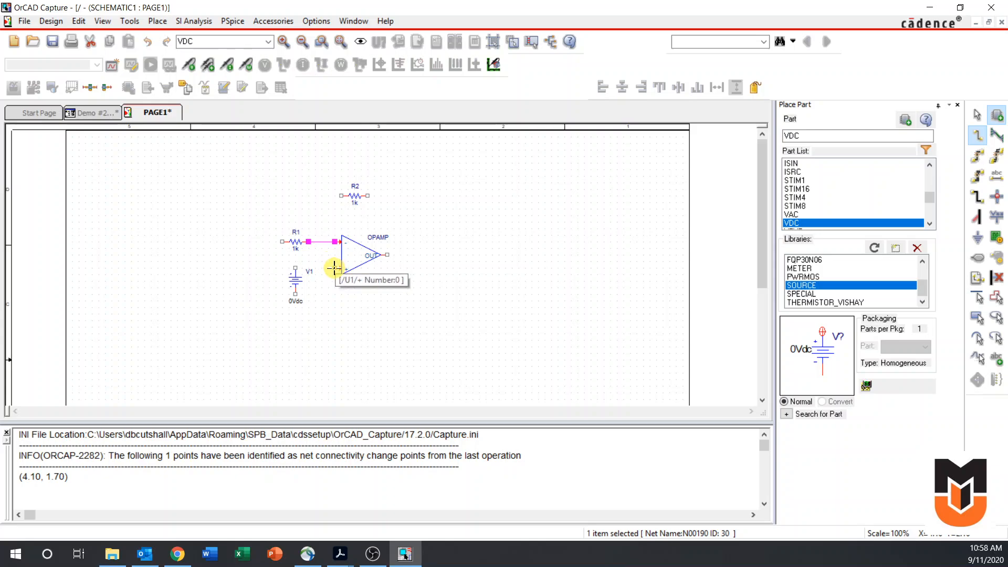
click(296, 267)
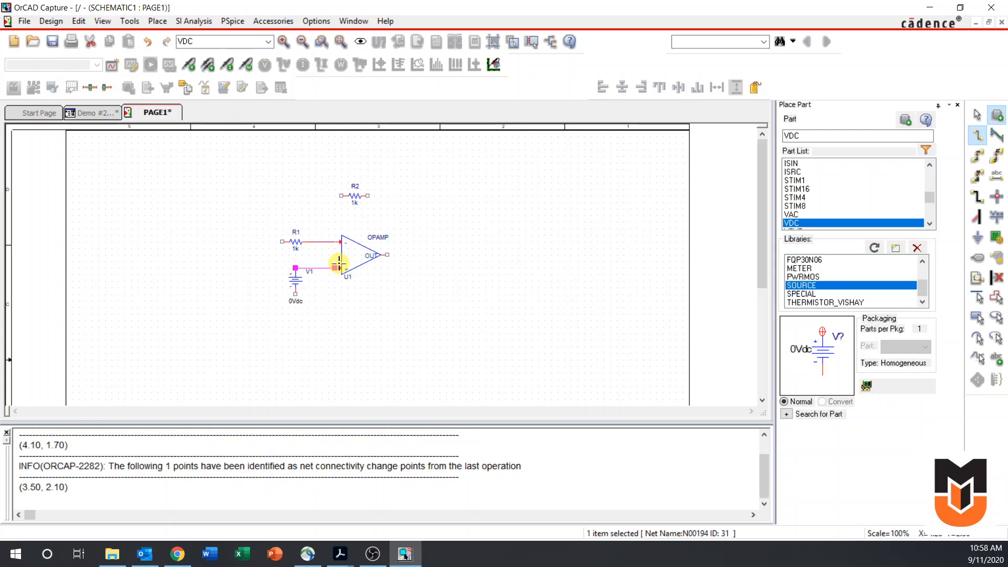
click(342, 196)
click(321, 238)
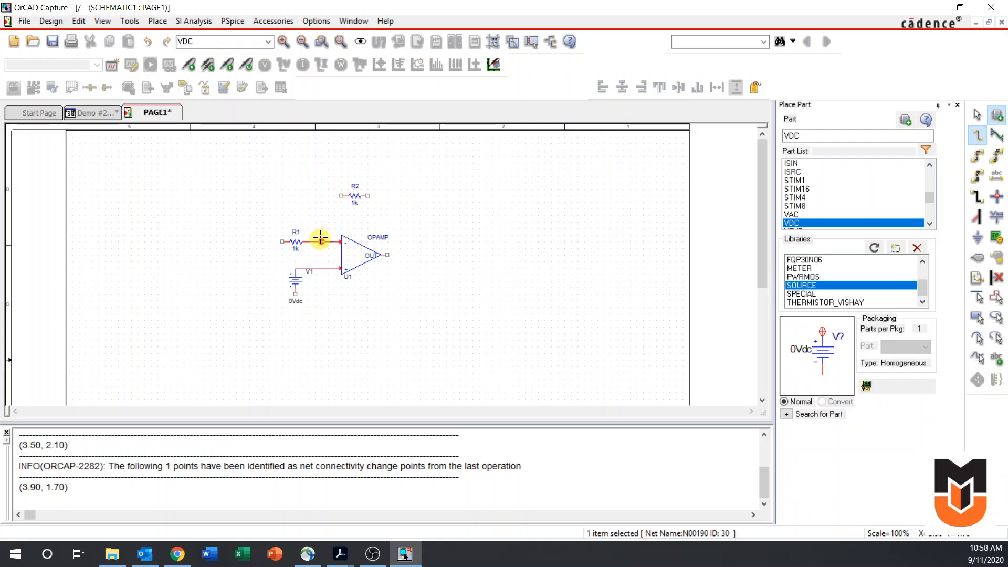
Wire R2's right end around to the OPAMP's output to complete the feedback loop
click(368, 195)
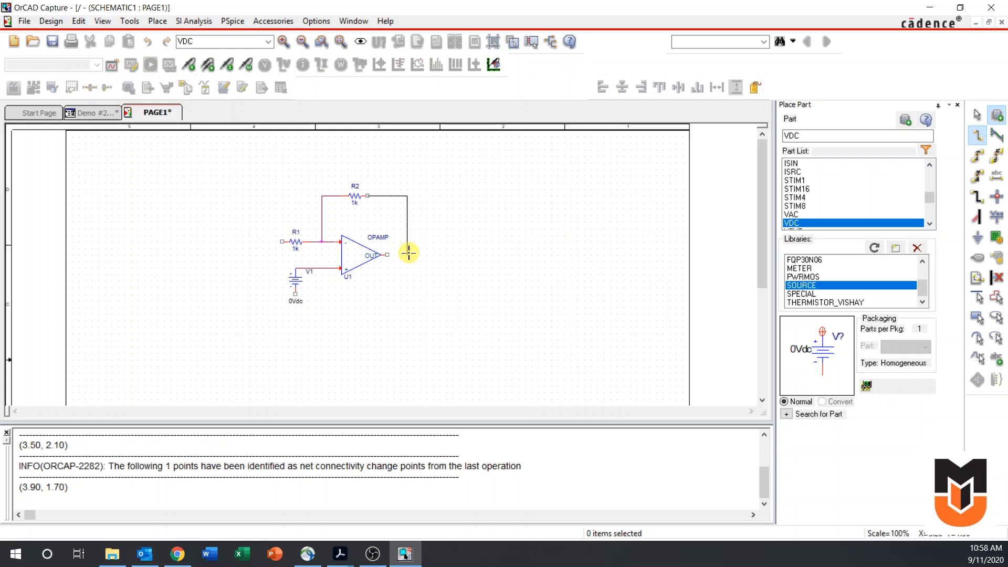
right_click(409, 254)
click(441, 262)
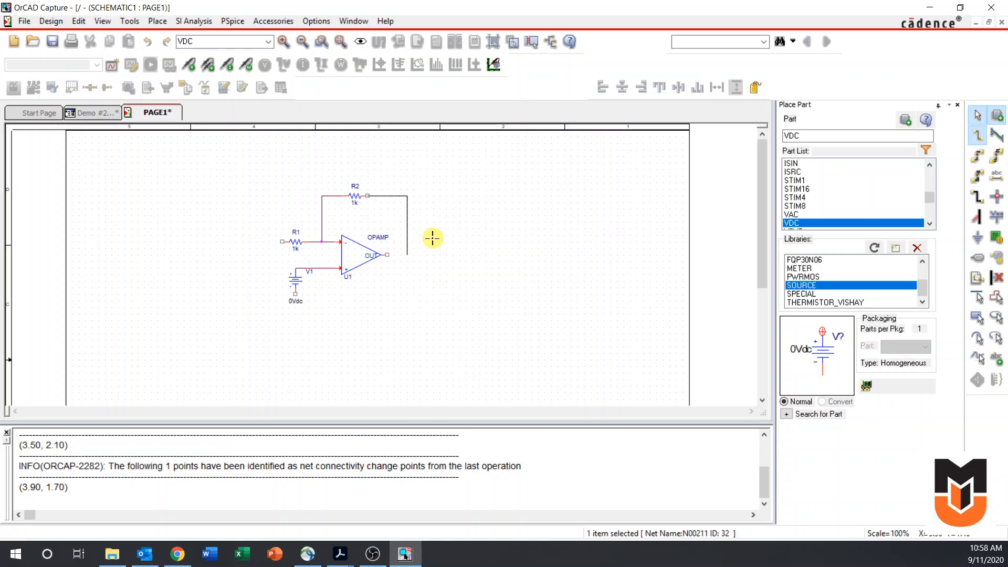
click(387, 254)
click(482, 230)
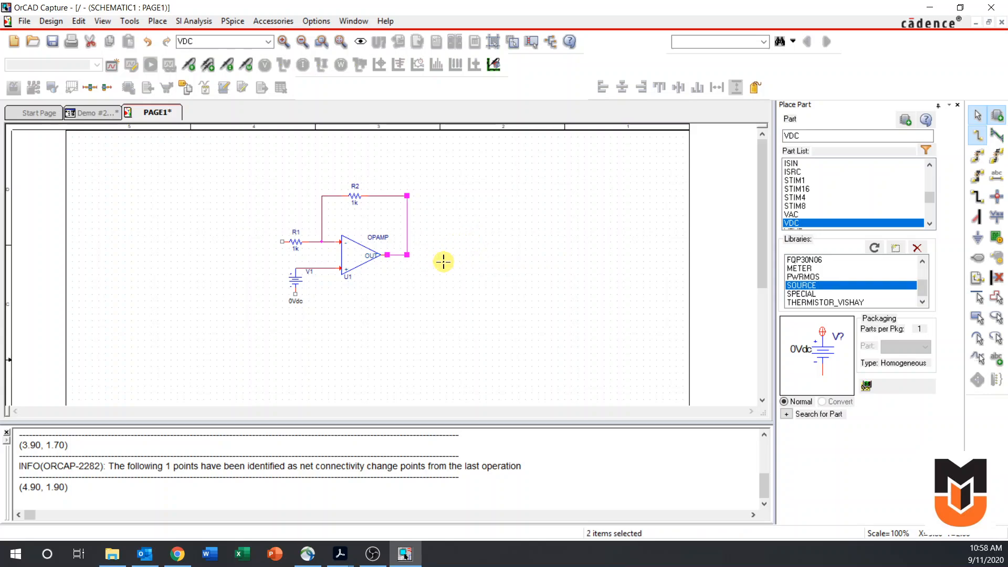
key(Escape)
Place a 0/CAPSYM ground symbol directly below source V1
key(g)
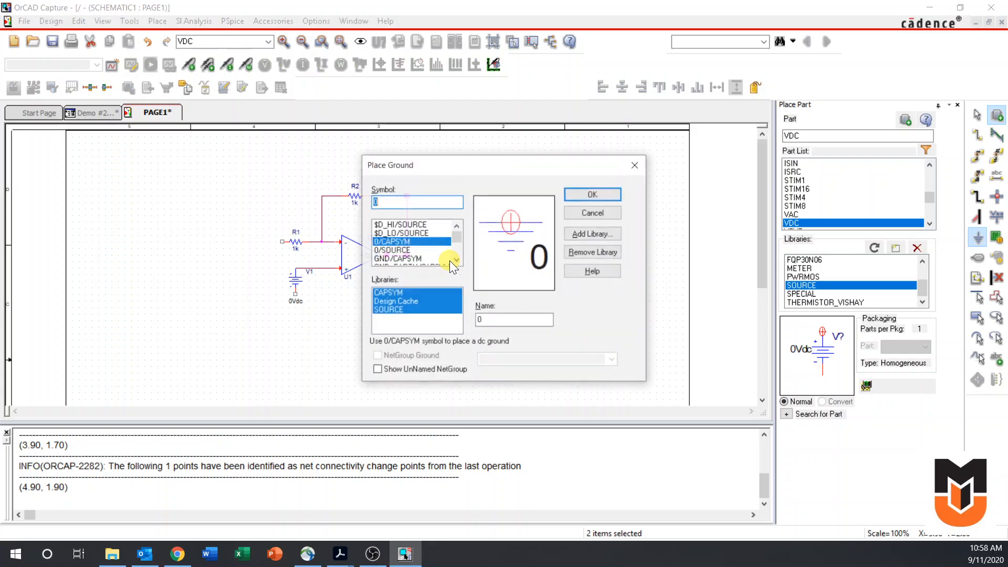
click(390, 251)
click(397, 242)
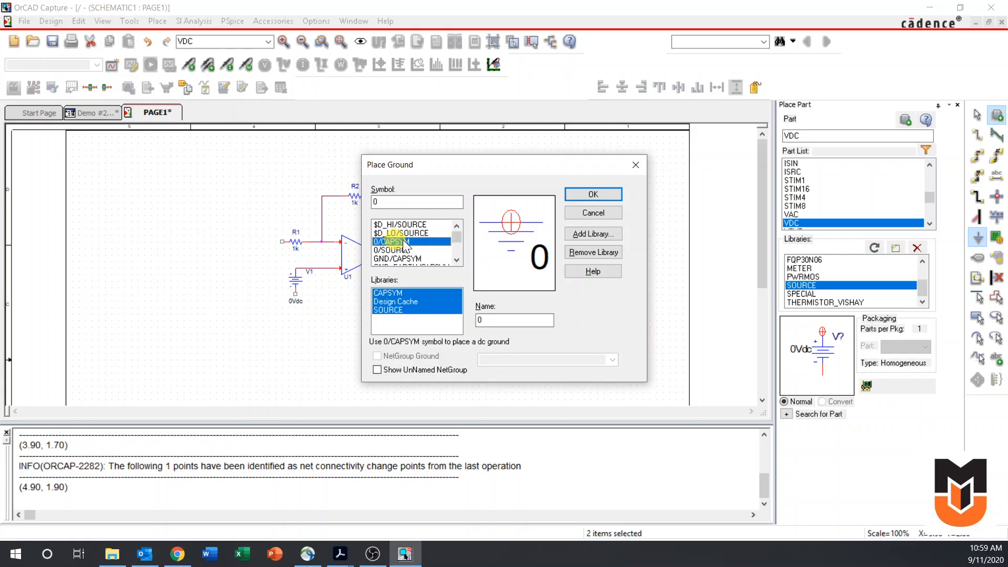
click(582, 195)
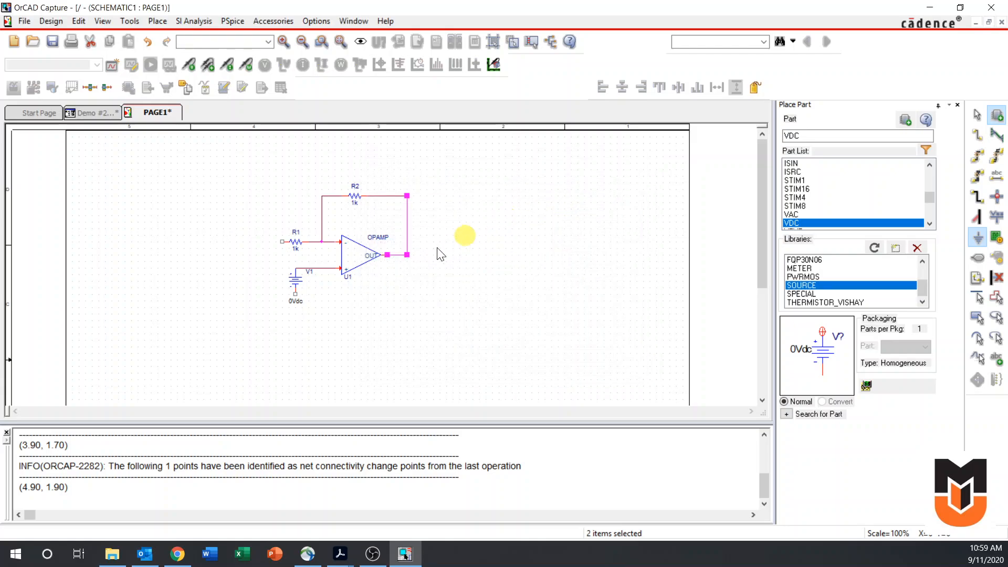
click(299, 331)
key(Escape)
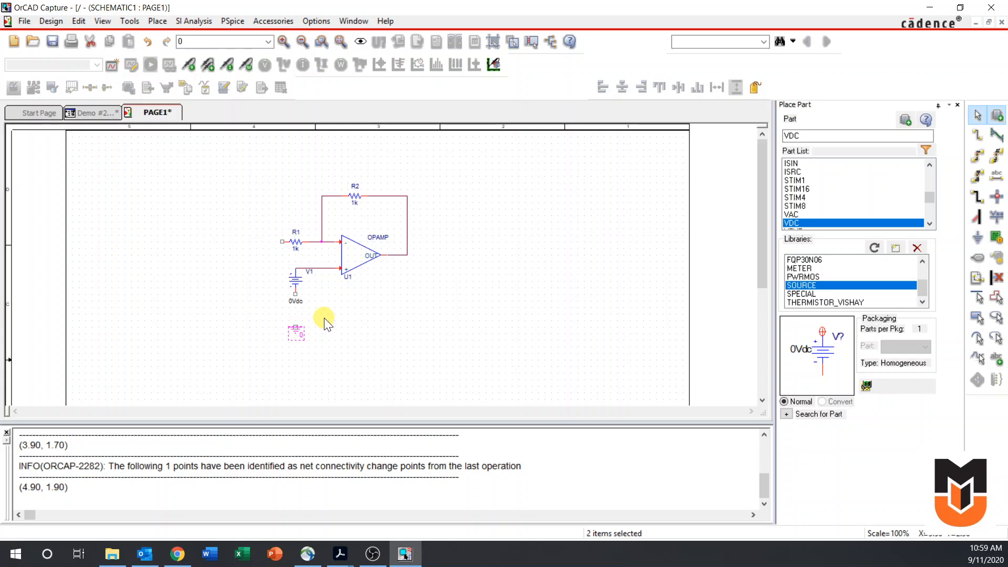
Wire V1's negative terminal down to the ground symbol
key(w)
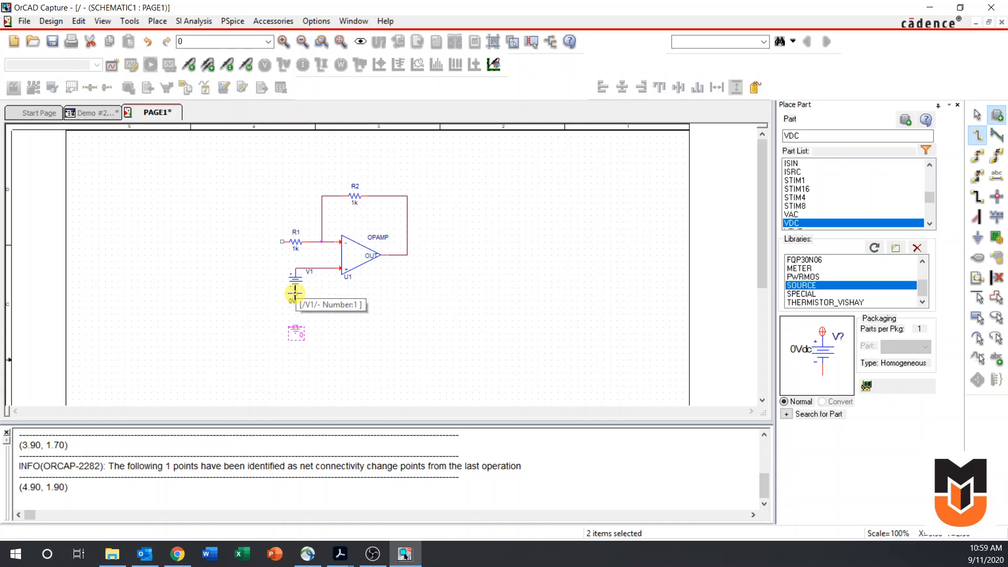
click(295, 293)
click(296, 327)
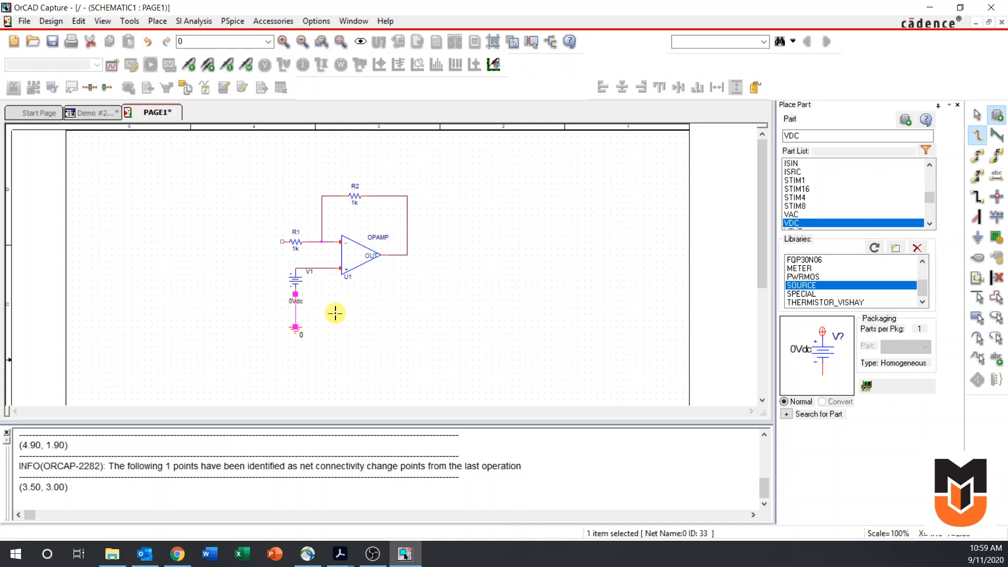
Wire R1's free left end down to the wire between V1 and ground
click(282, 242)
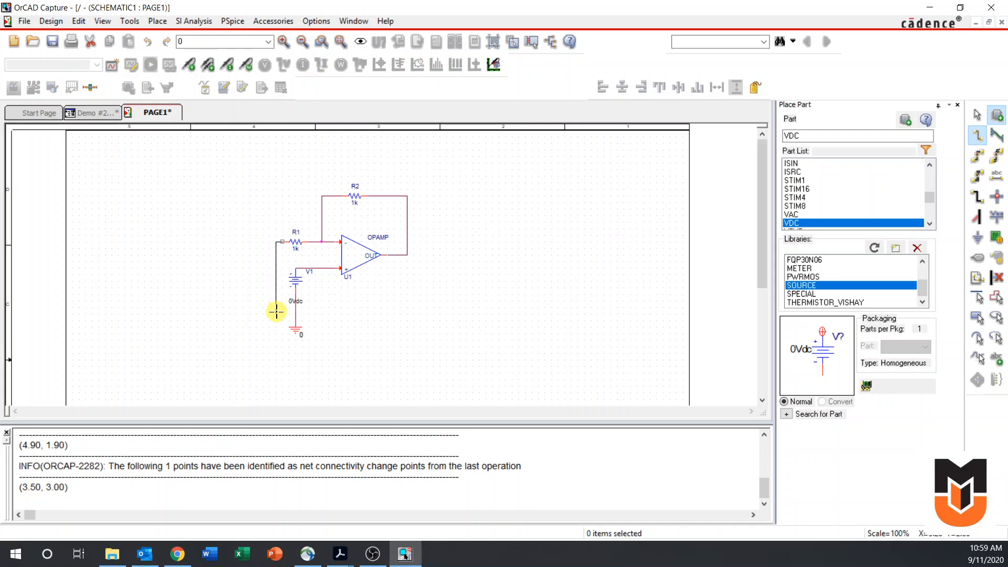
click(292, 319)
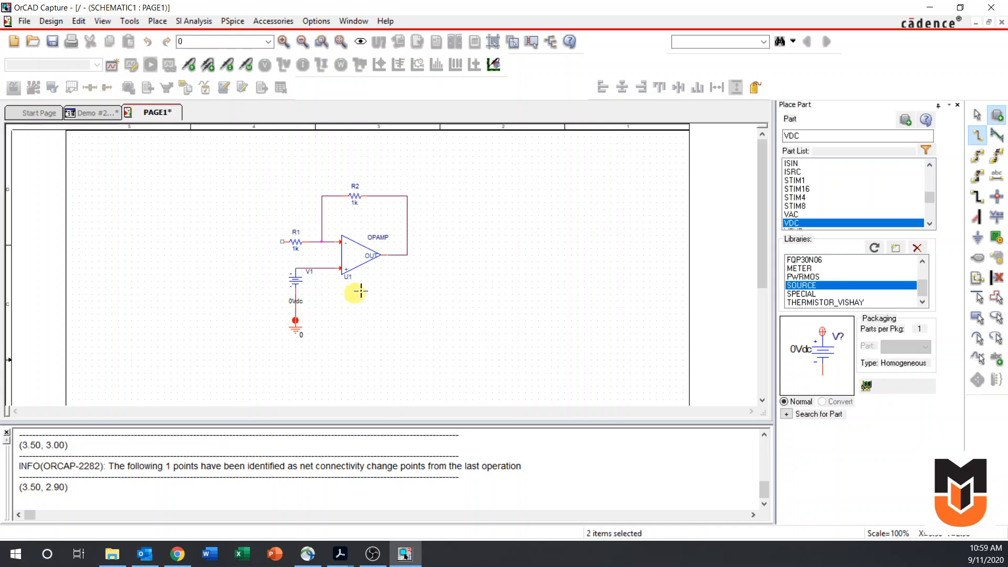
key(Escape)
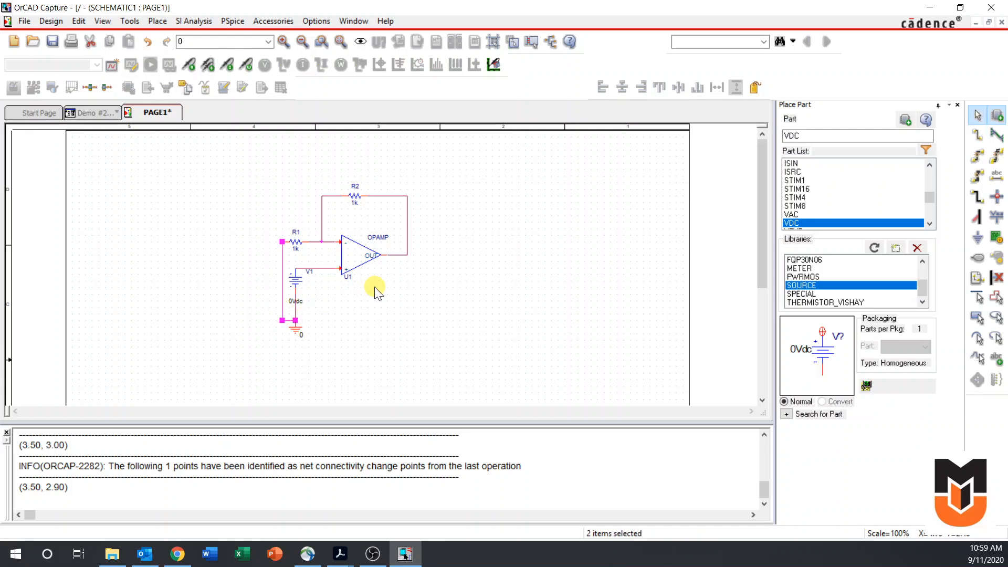
Move V1's DC value label off the ground wire to the right of the source, just below its V1 name
click(301, 303)
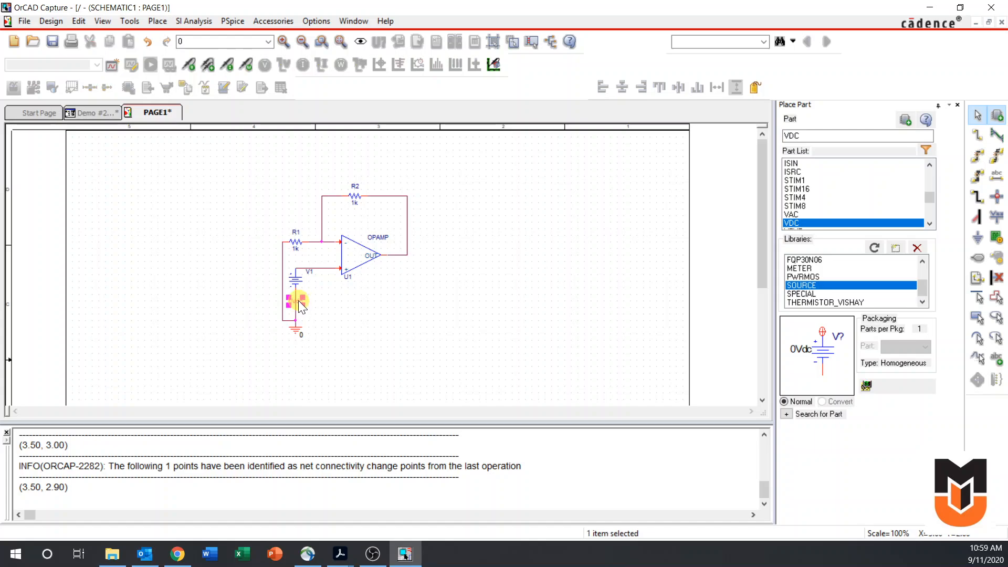
drag(299, 300, 320, 283)
click(373, 327)
Set the DC value of source V1 to 4
scroll(373, 327, up, 1)
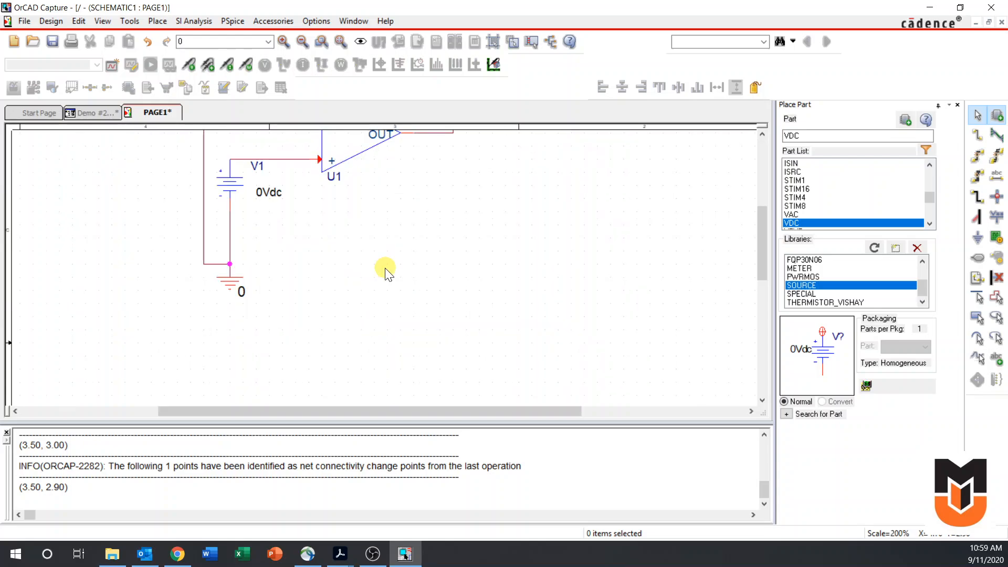
scroll(385, 270, up, 3)
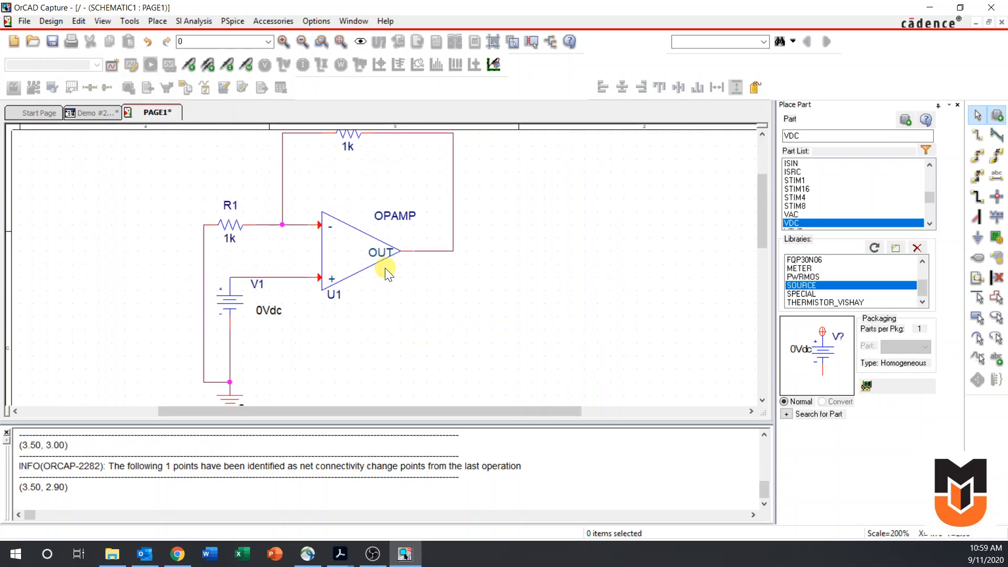
scroll(385, 271, down, 1)
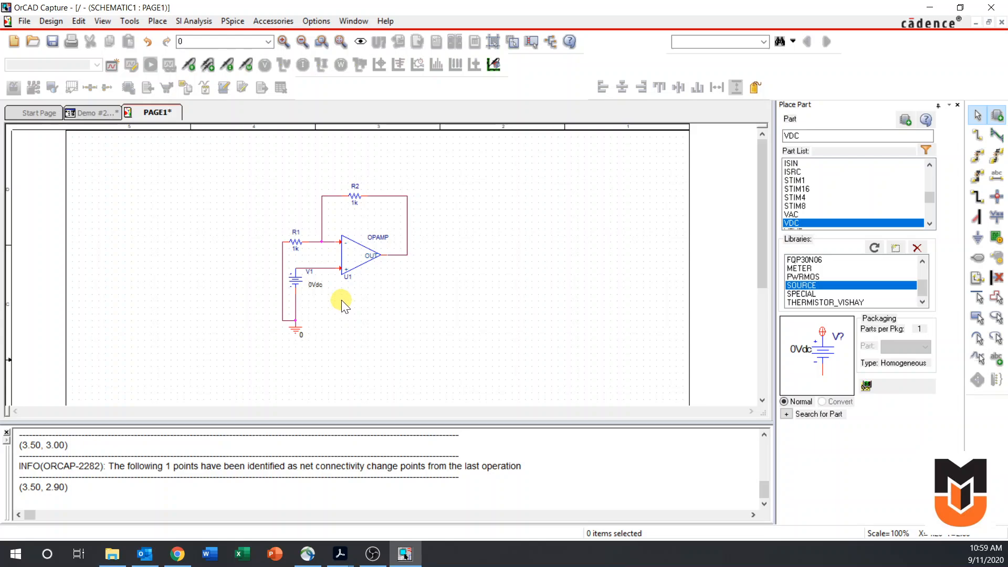
double_click(315, 285)
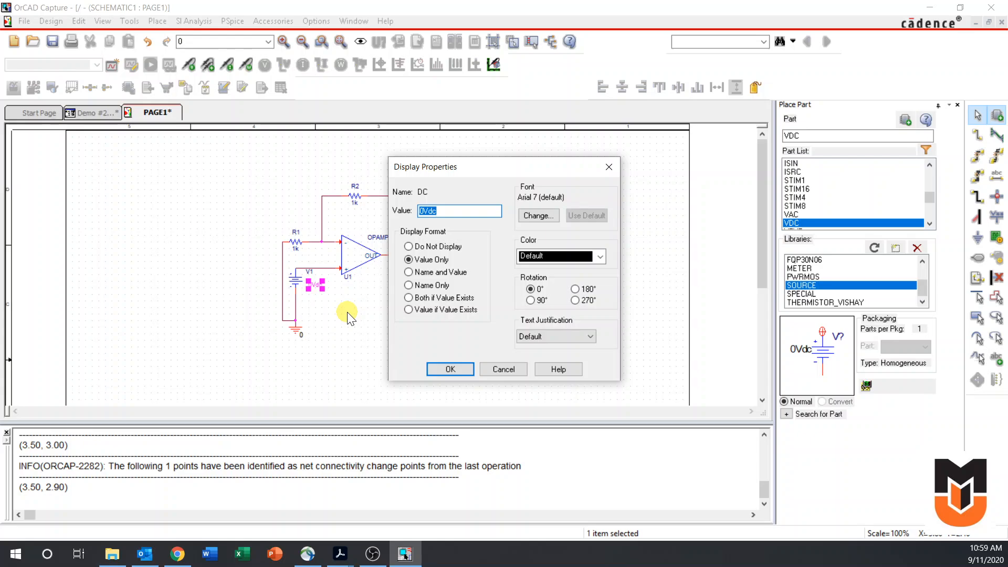
text(4)
key(Return)
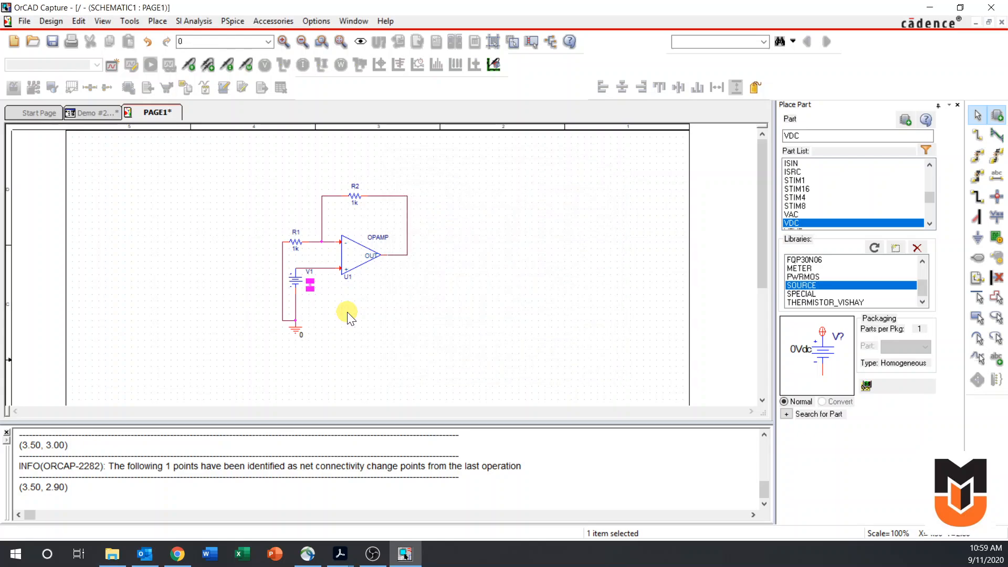
click(348, 313)
Set the resistance of R2 to 5k
double_click(357, 207)
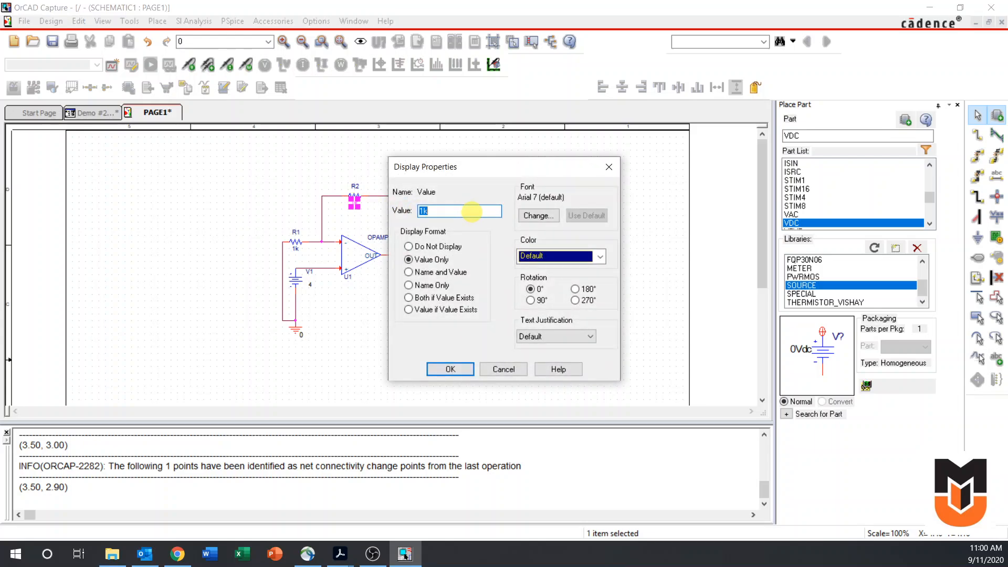
text(5k)
key(Return)
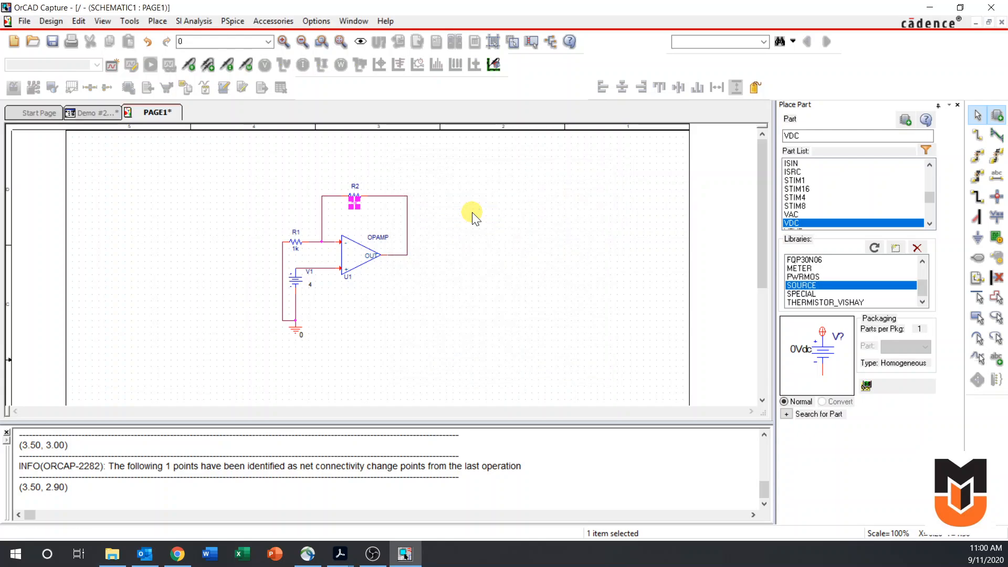
click(474, 215)
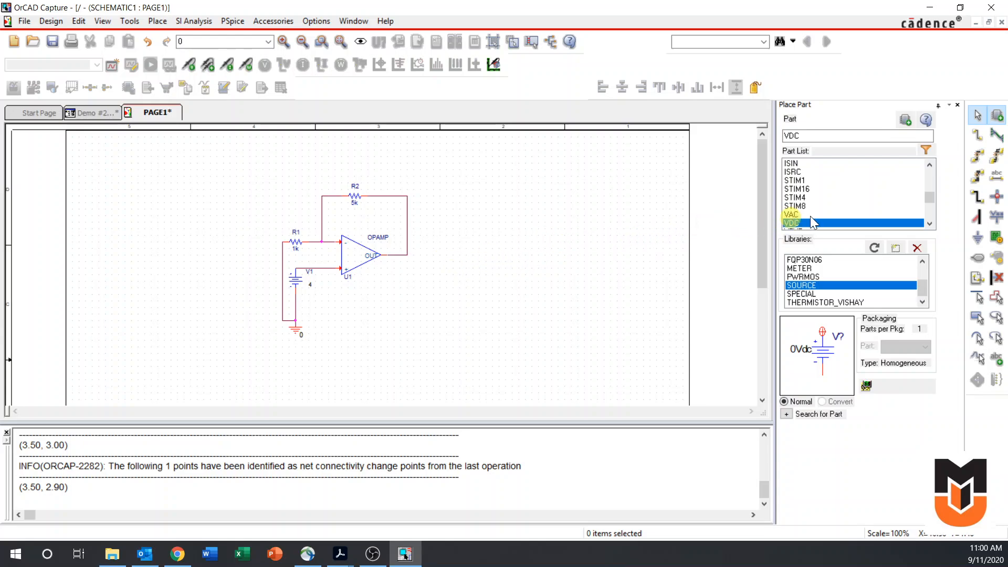
Place a net alias named Output on the wire at the OPAMP's output
click(997, 180)
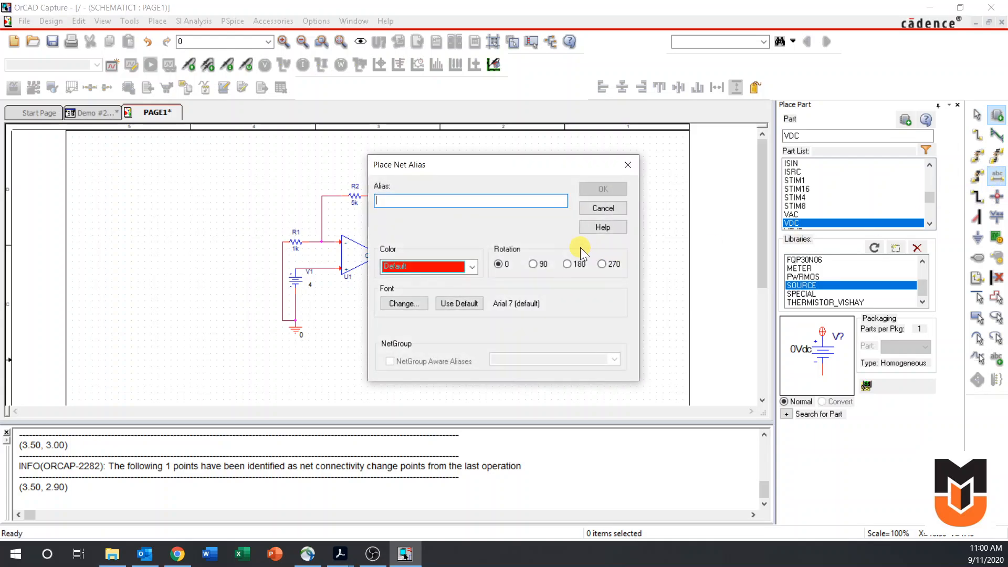
text(0)
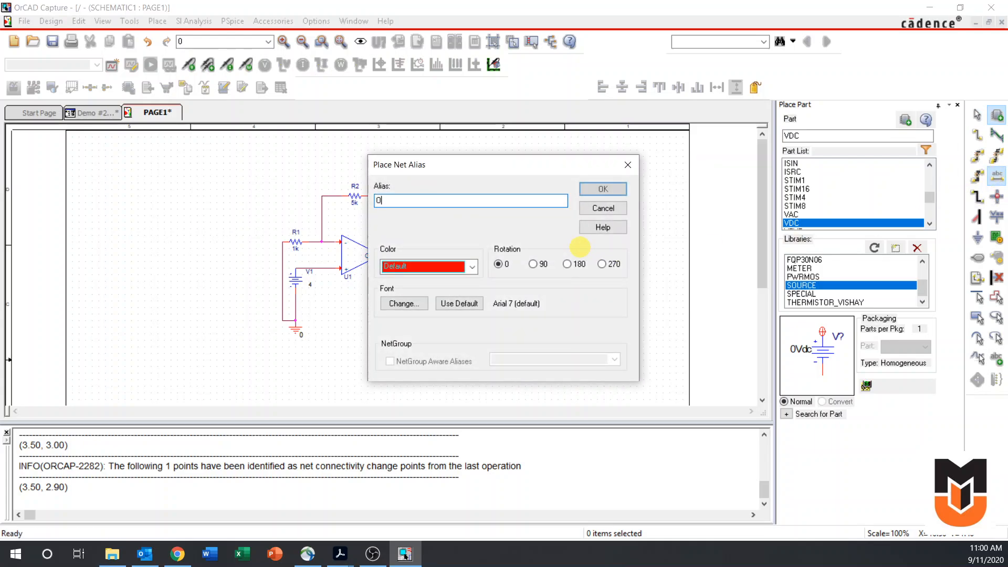
text(utput)
key(Return)
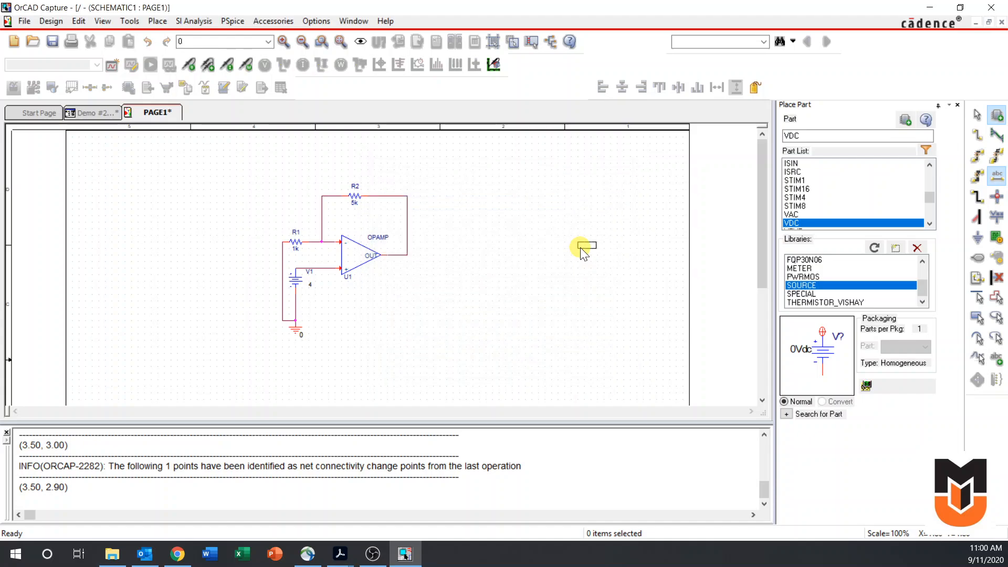
click(387, 254)
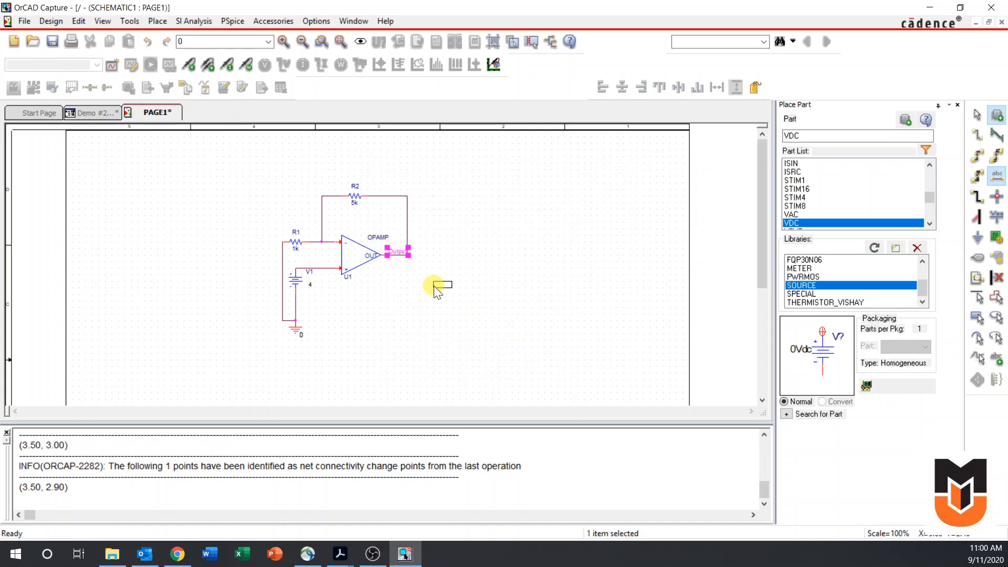
key(Escape)
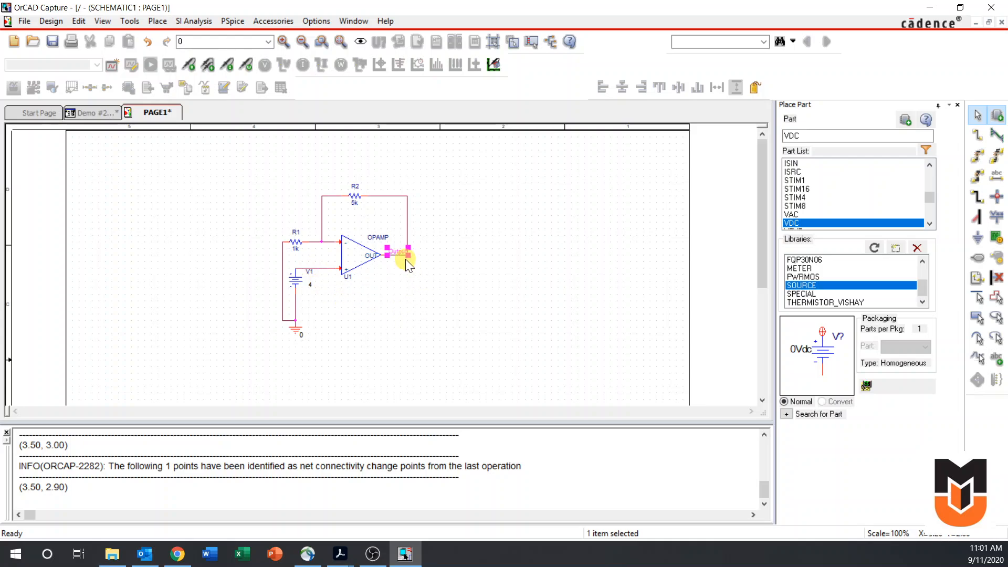
click(488, 254)
Create a simulation profile named BiasPoint with the analysis type set to Bias Point
click(112, 66)
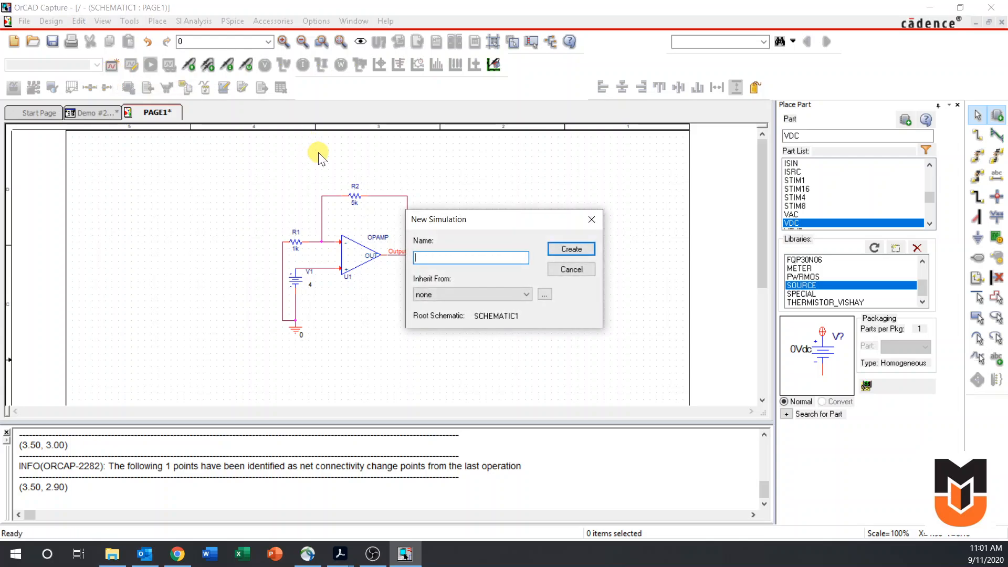
text(BiasPoint)
key(Return)
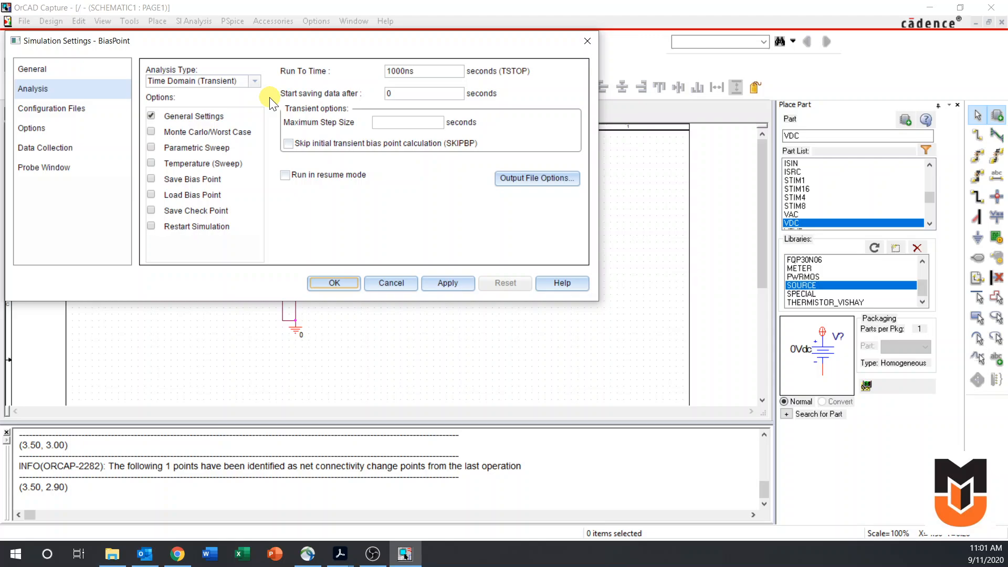
click(228, 80)
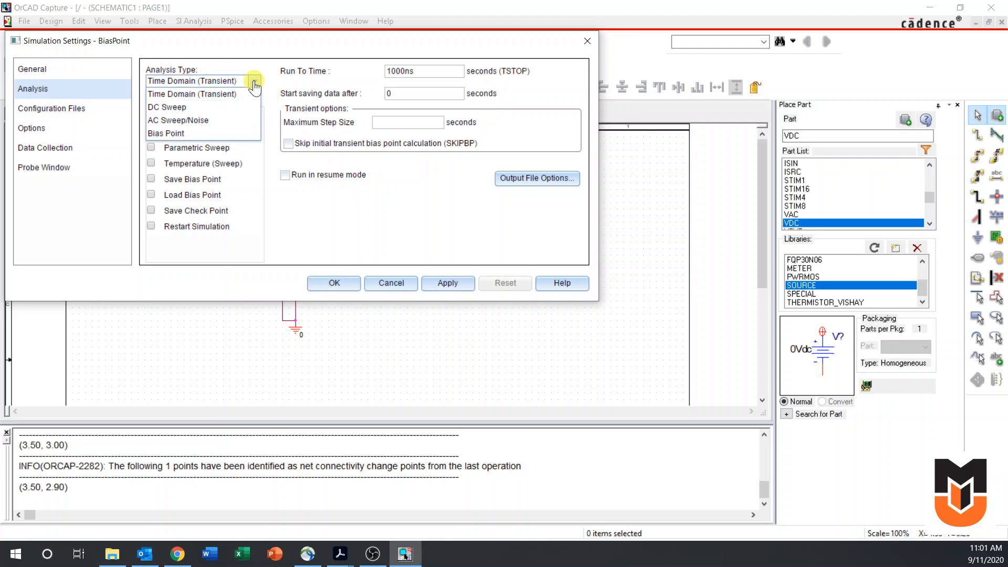
click(205, 135)
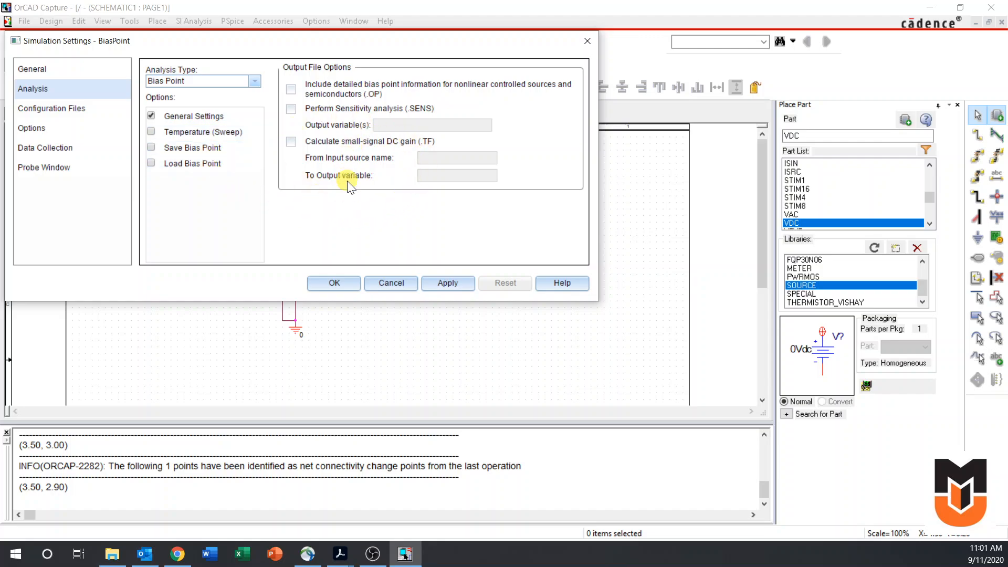
click(349, 286)
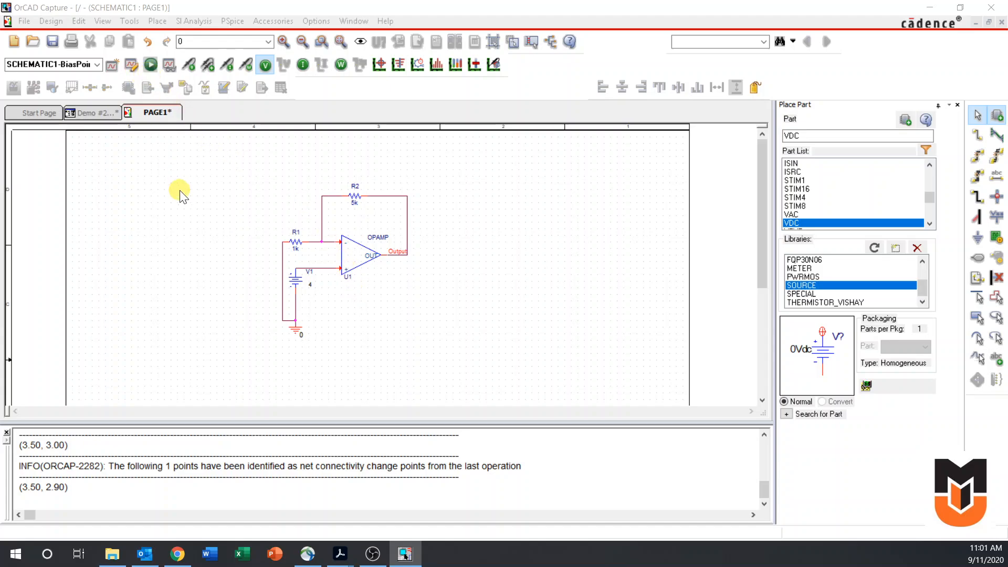
Run the BiasPoint simulation, examine the node voltages in the simulation output file, and return to the schematic
key(F11)
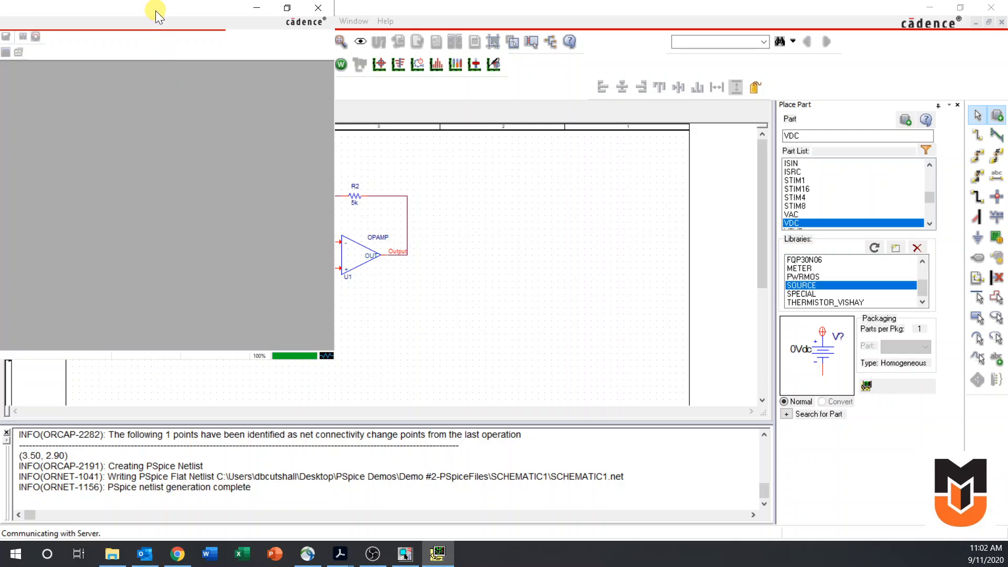
drag(155, 11, 621, 88)
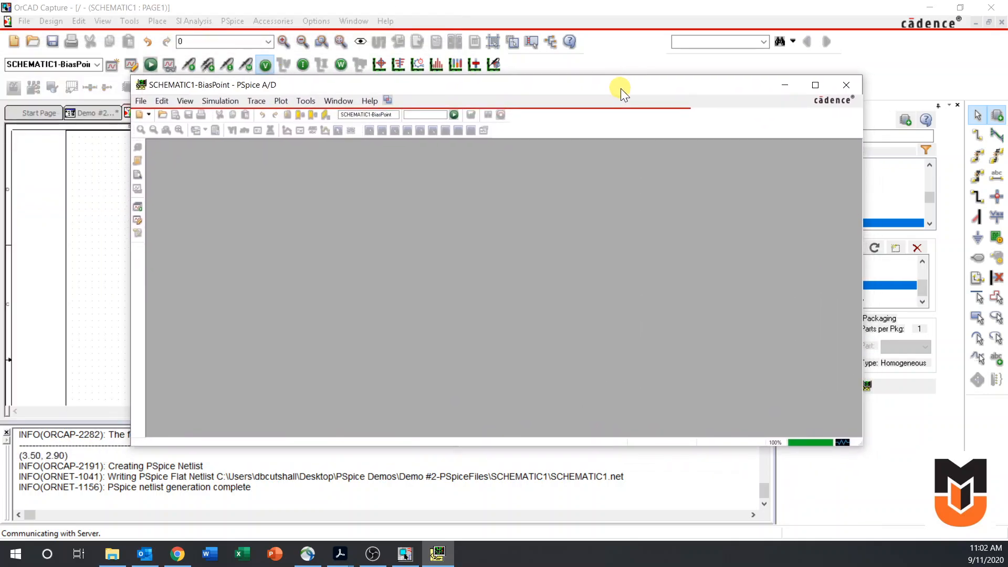
click(816, 89)
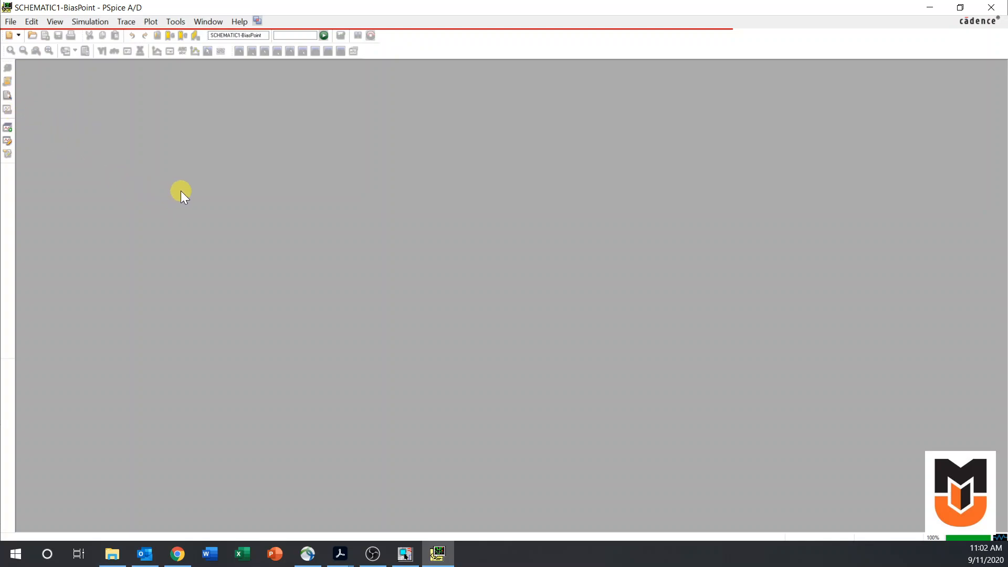
click(7, 96)
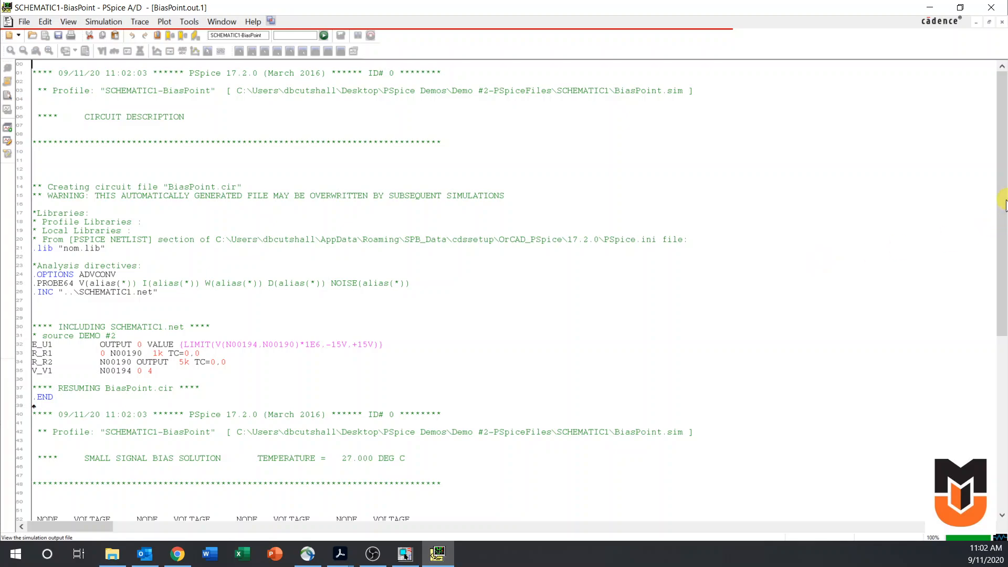
drag(1004, 202, 1003, 353)
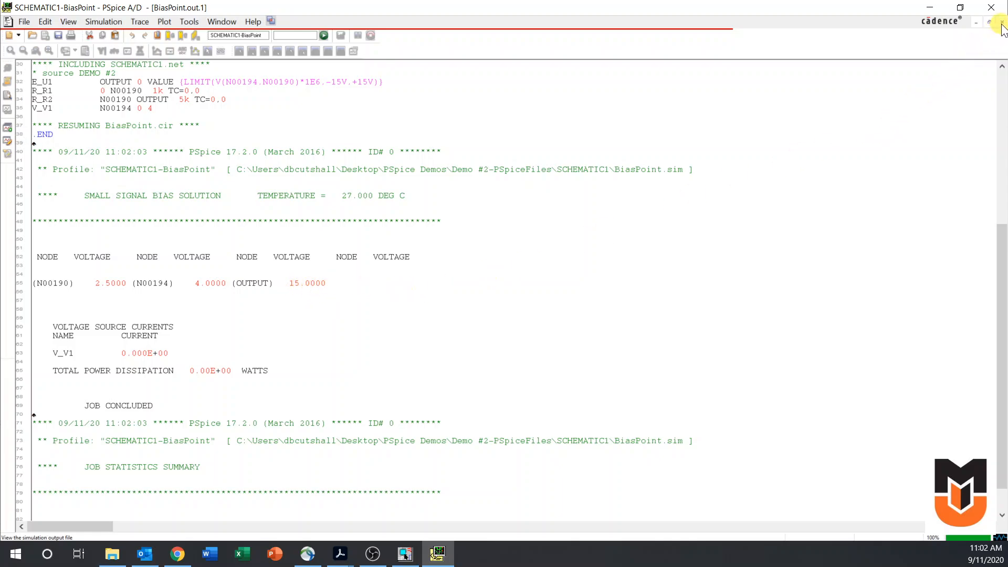
click(929, 7)
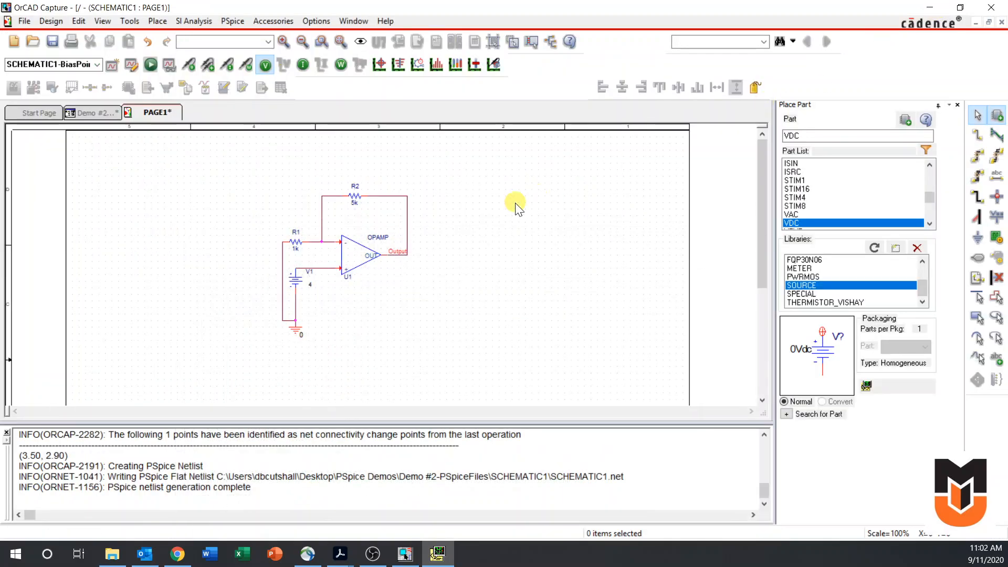
Show the bias voltages on the schematic to check the OPAMP's input and output nodes, and hide them again
click(266, 66)
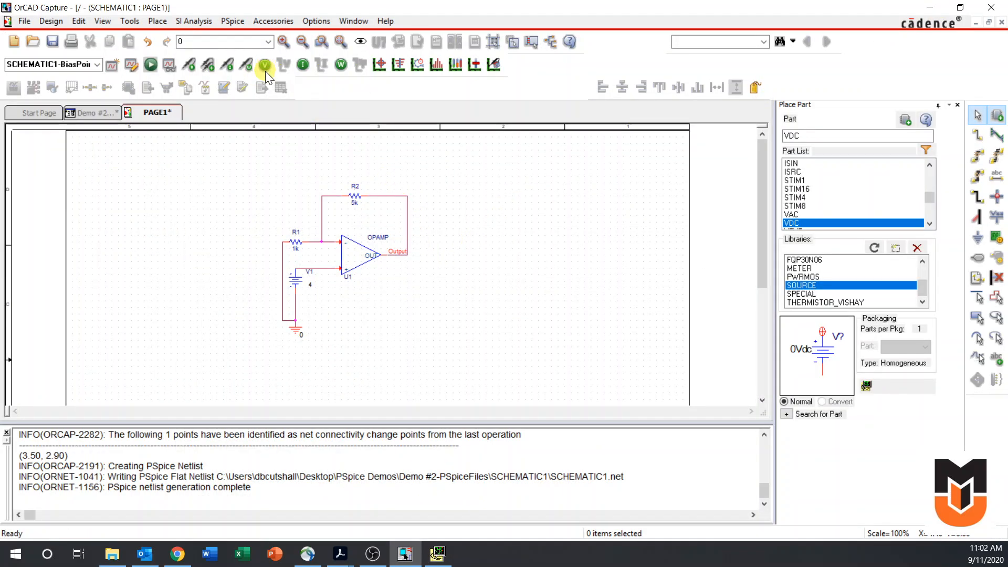
click(261, 63)
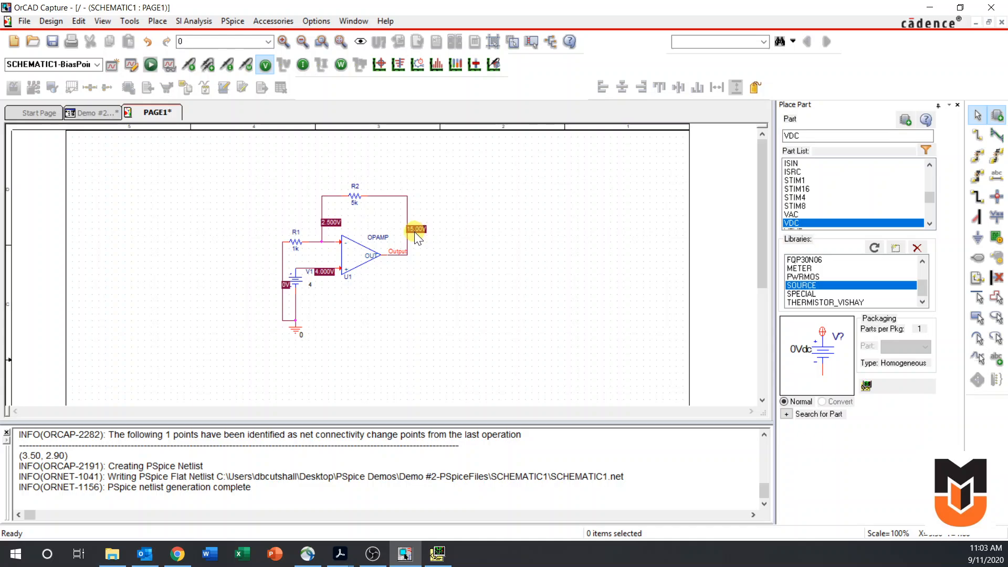
click(266, 66)
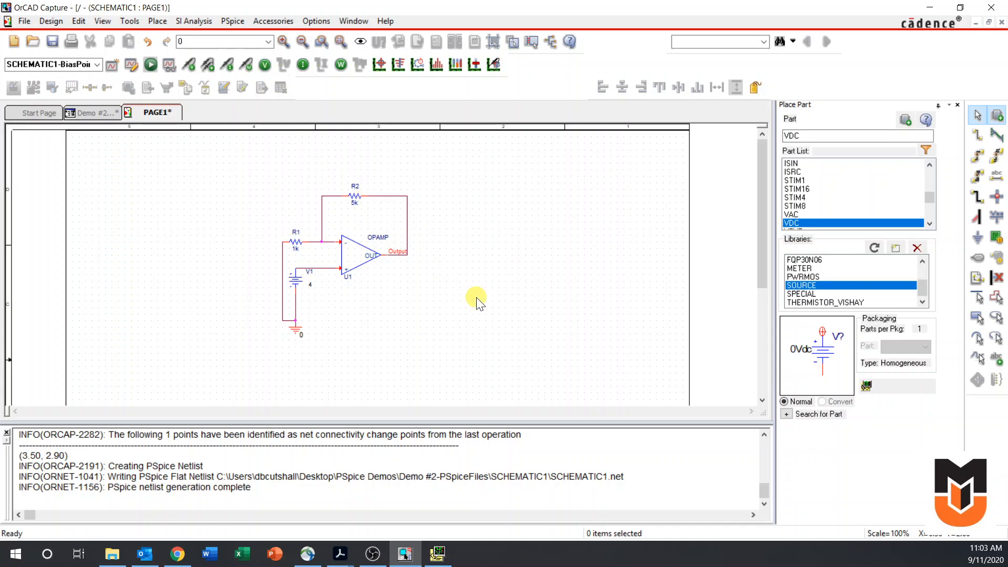
Examine the VNEG and VPOS supply limits in the OPAMP's properties and return to the schematic page
double_click(360, 264)
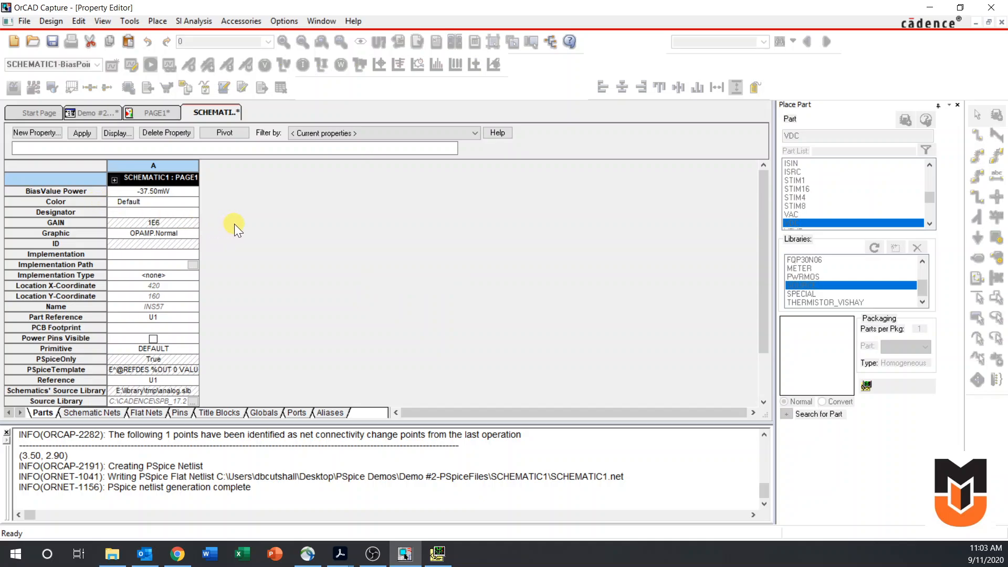
scroll(234, 223, down, 2)
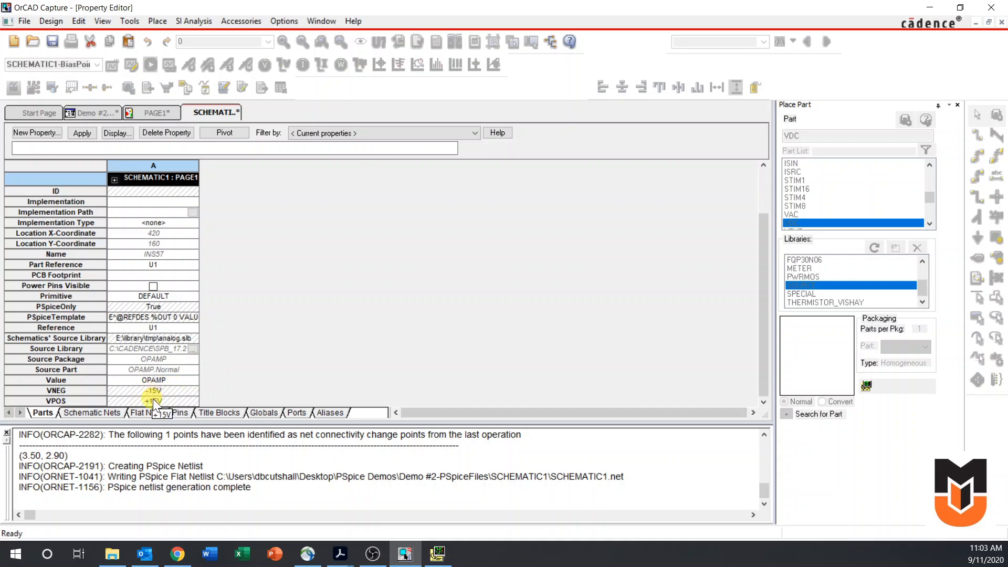
click(144, 115)
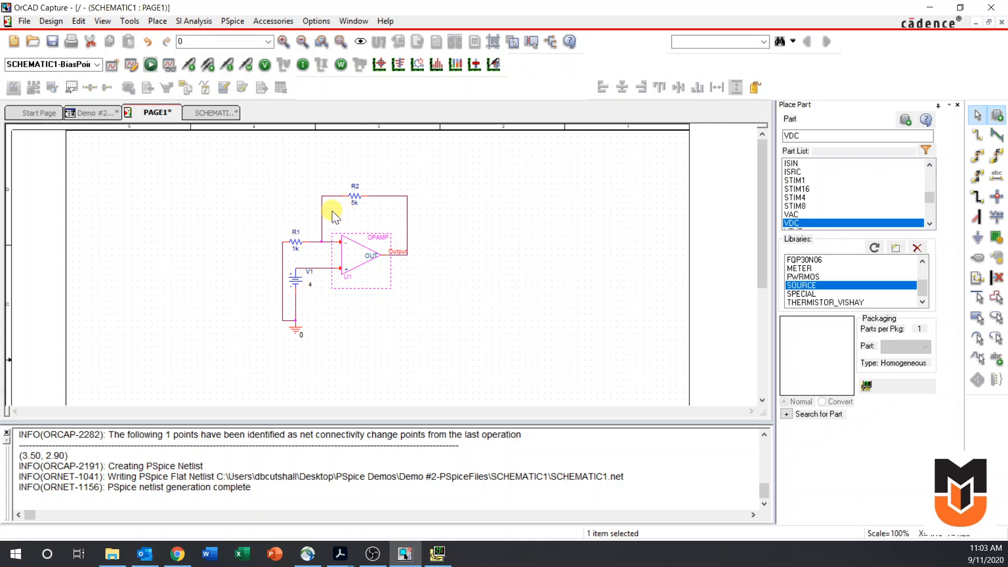
click(200, 110)
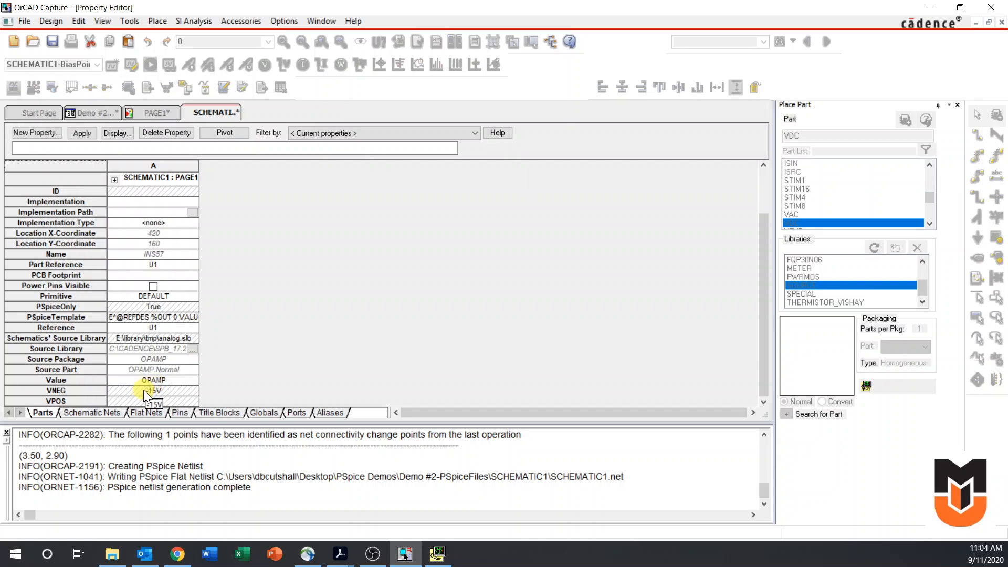
click(147, 115)
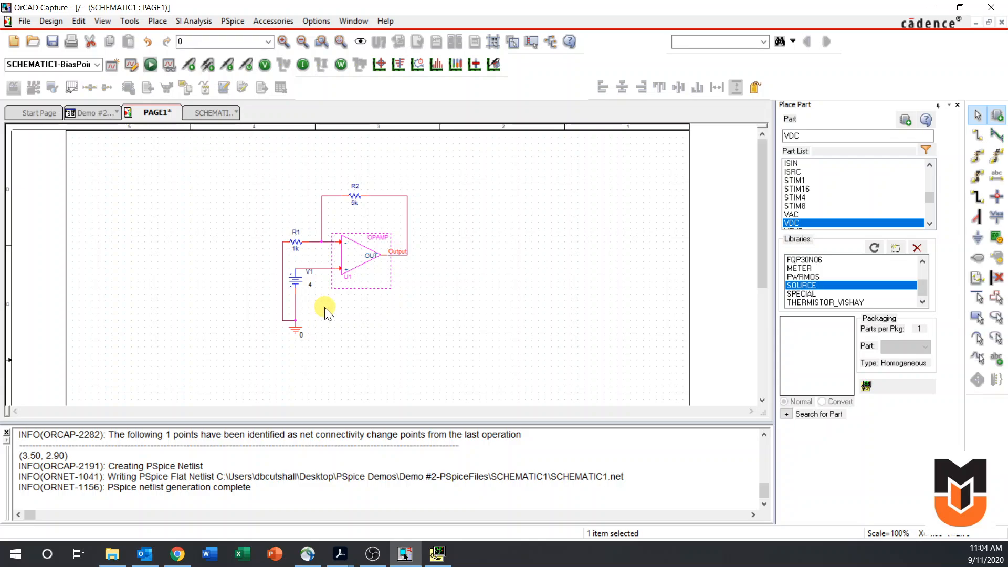
Set the DC value of source V1 to 2
click(312, 288)
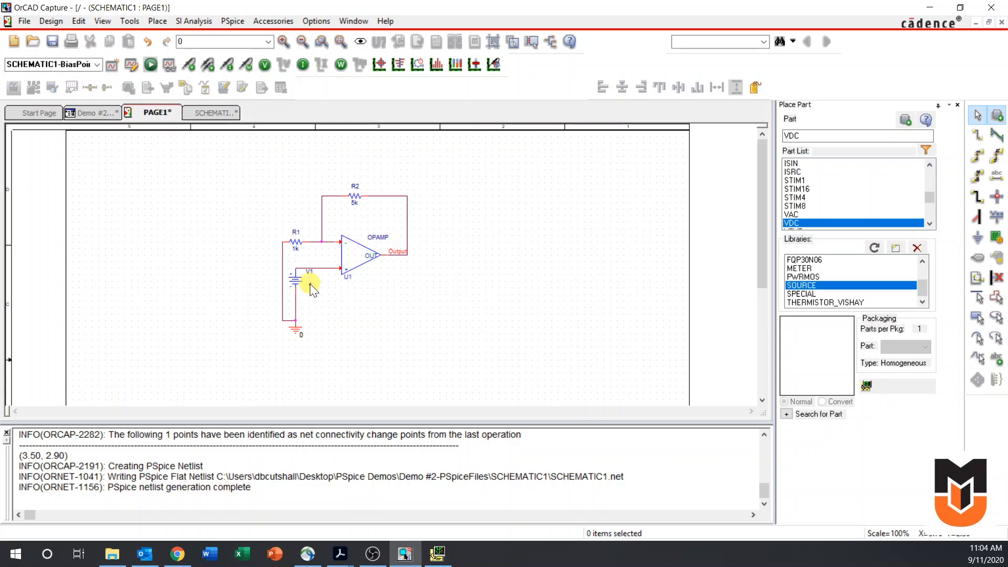
double_click(310, 286)
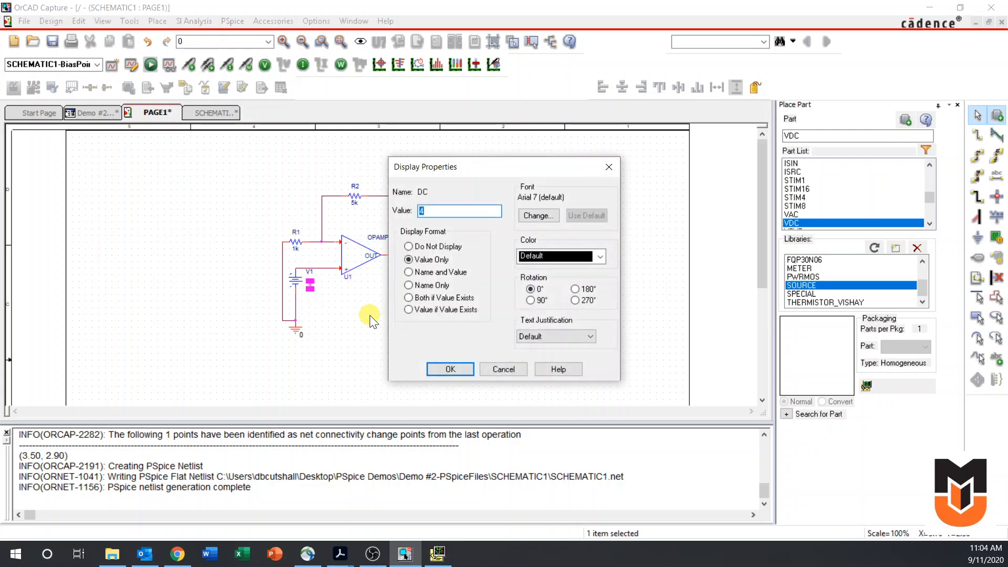
text(2)
key(Return)
click(370, 320)
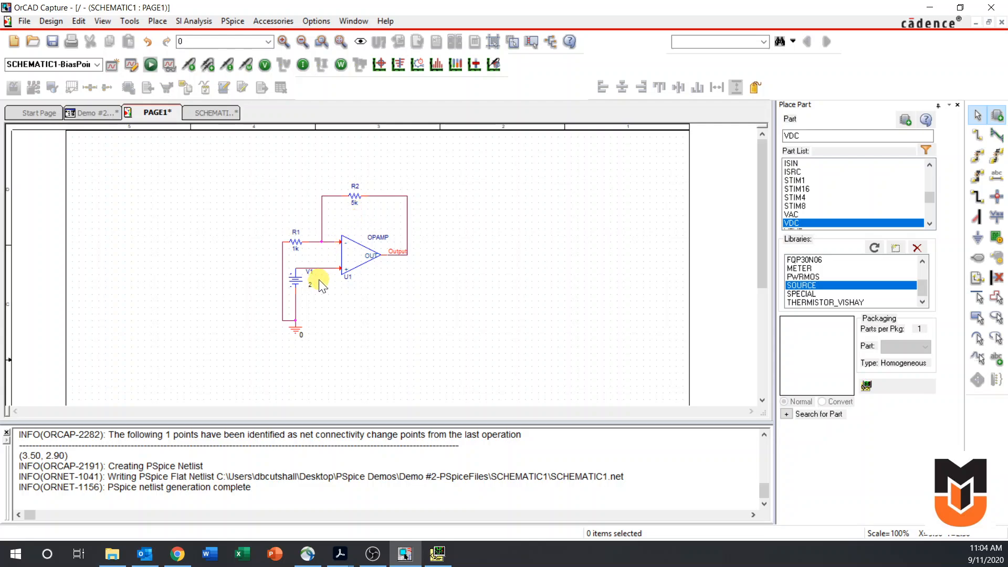
Rerun the bias point simulation with the changed source and examine the node voltages in its output file
click(151, 65)
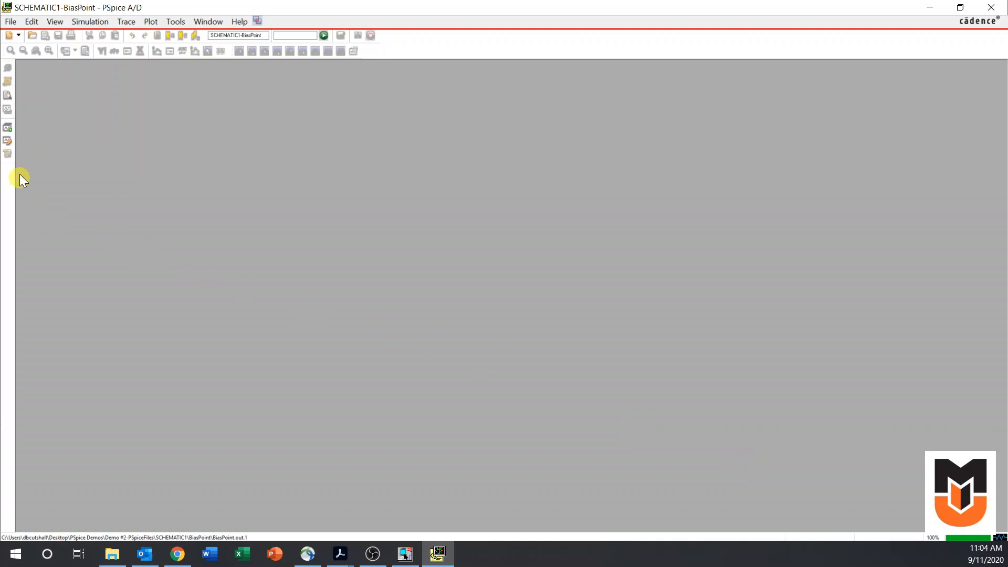
click(10, 97)
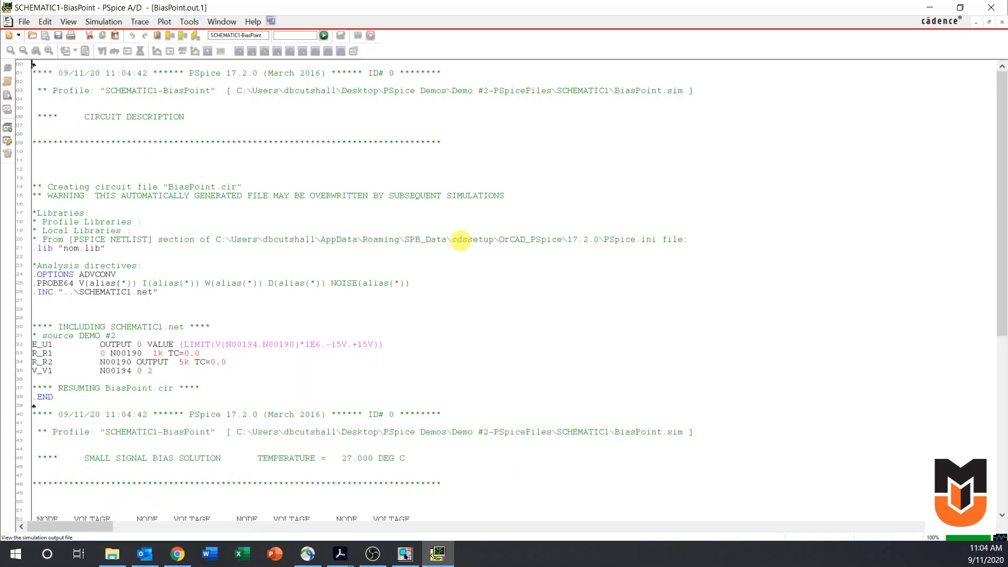
drag(1001, 219, 1003, 305)
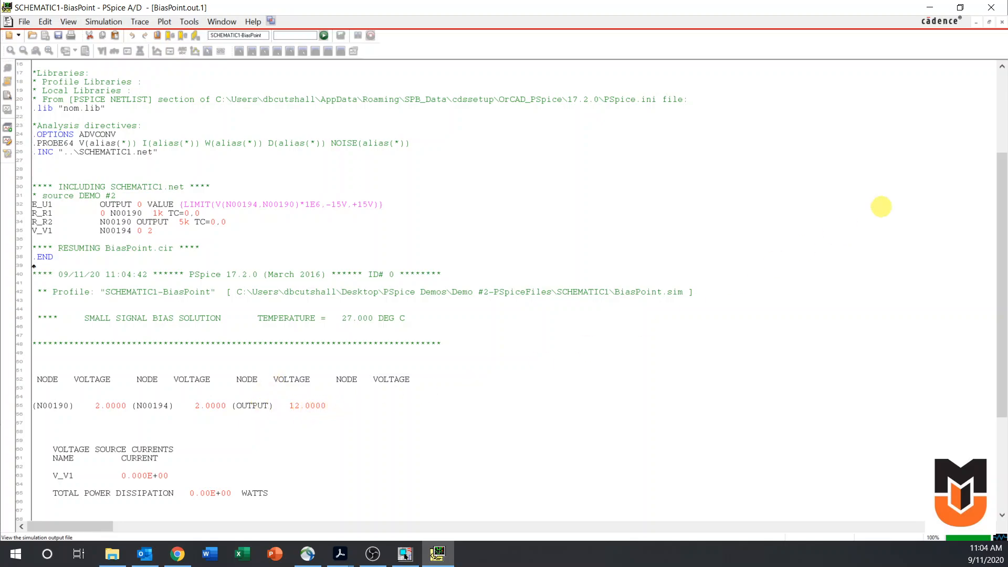
click(931, 8)
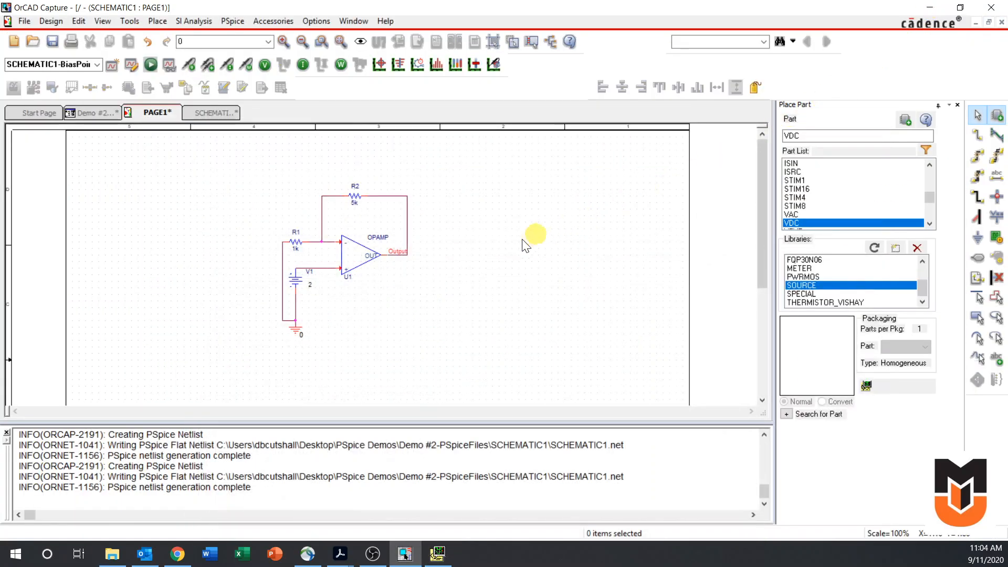
Display the bias voltages on the schematic and compare them with the node voltages in the PSpice output file
click(269, 68)
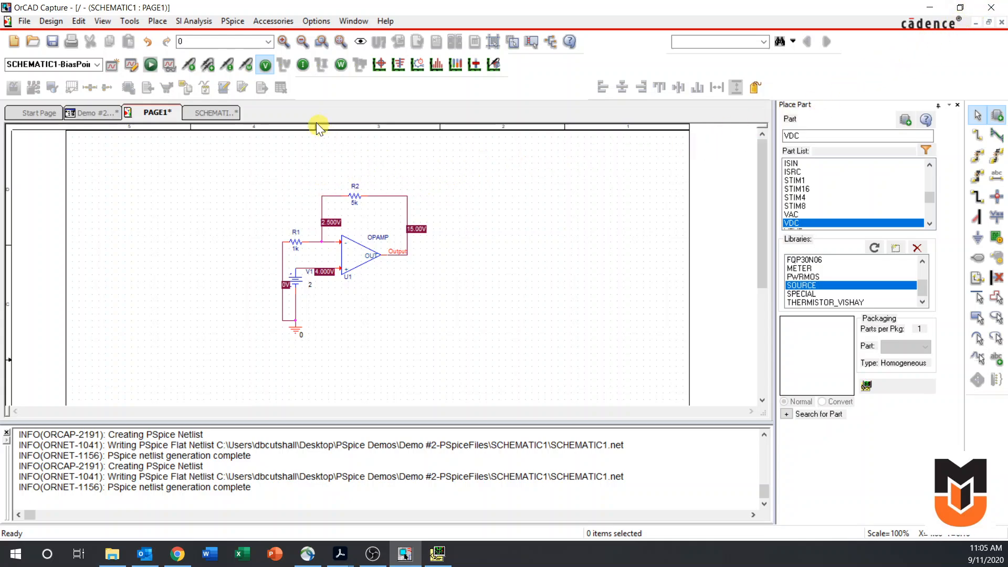
click(447, 558)
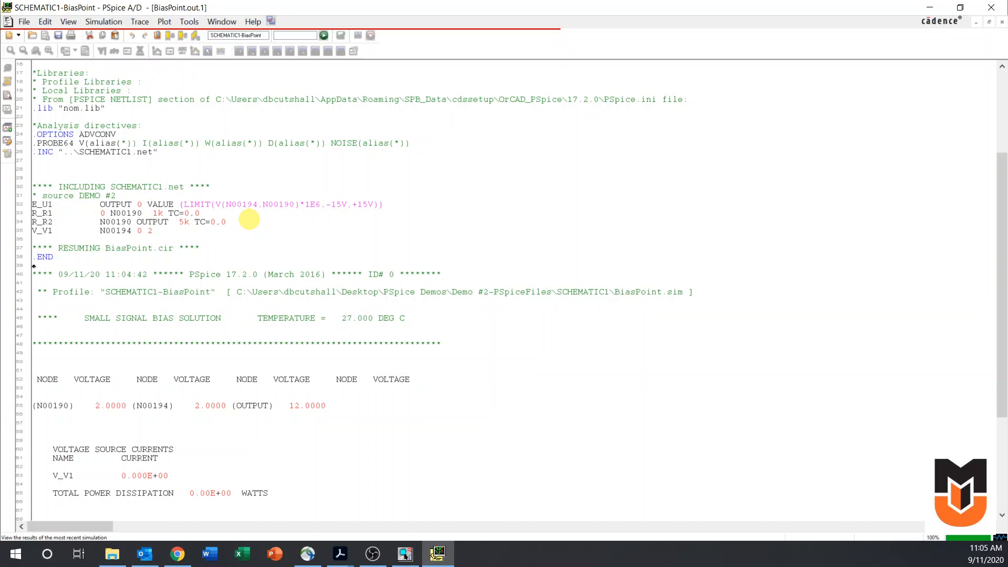
click(932, 7)
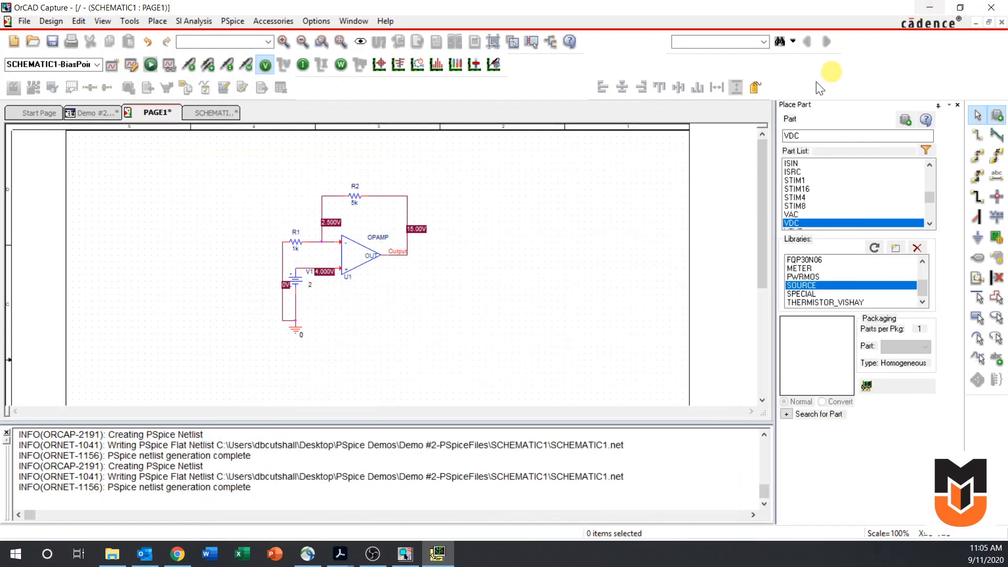